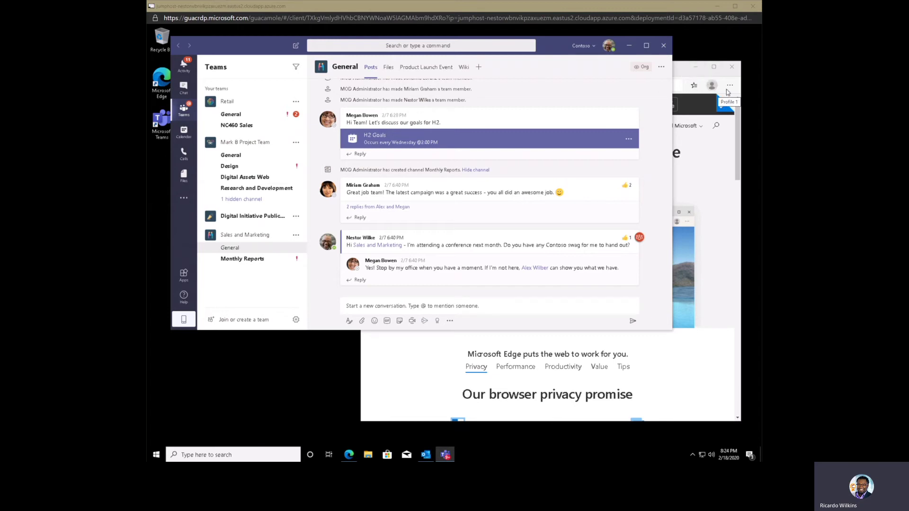
- Open the Teams organization switcher beside the profile picture to list Contoso and NE (Guest)
left_click(724, 135)
left_click(729, 84)
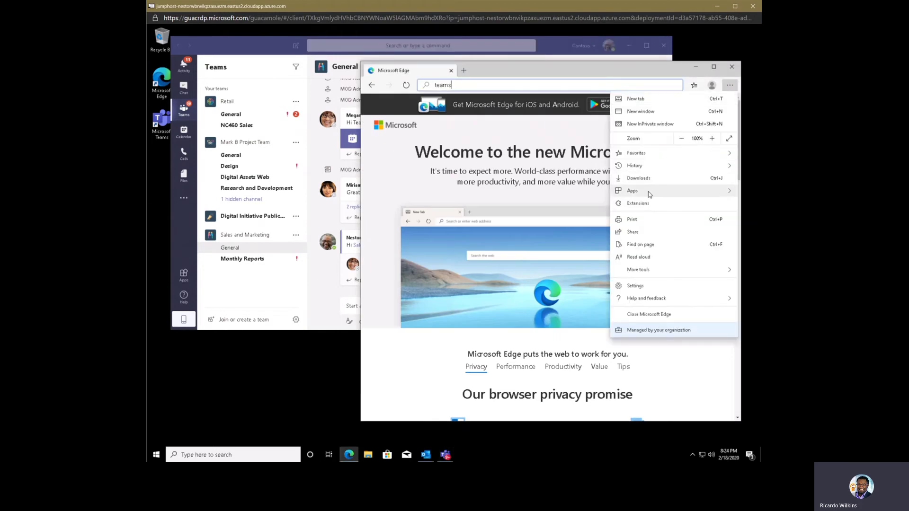
mouse_move(634, 190)
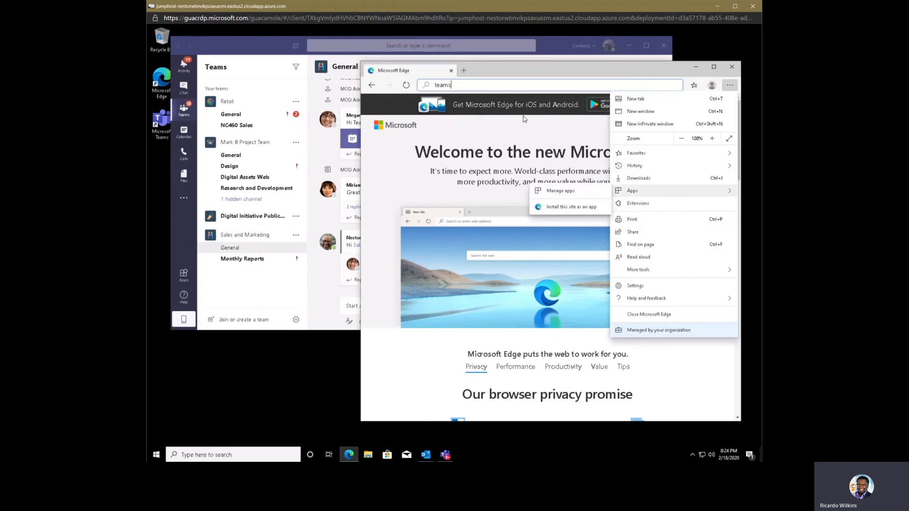
left_click(503, 72)
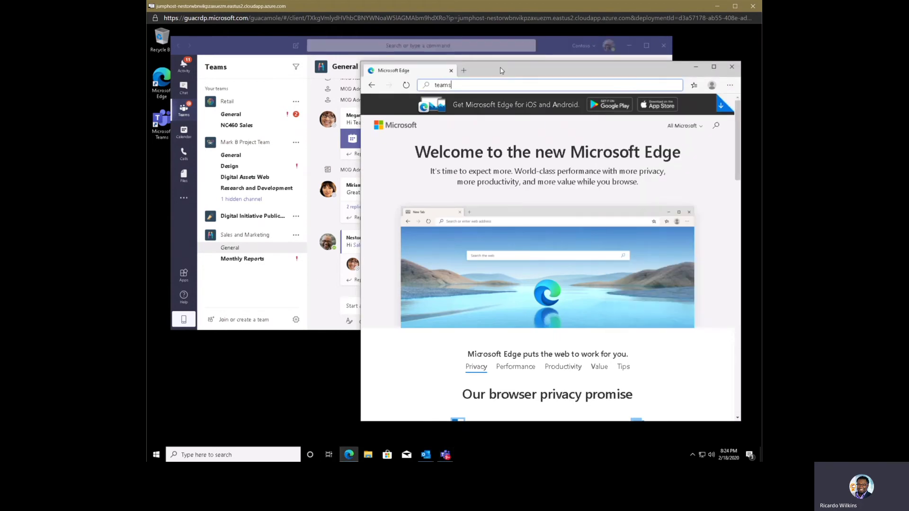
left_click(242, 50)
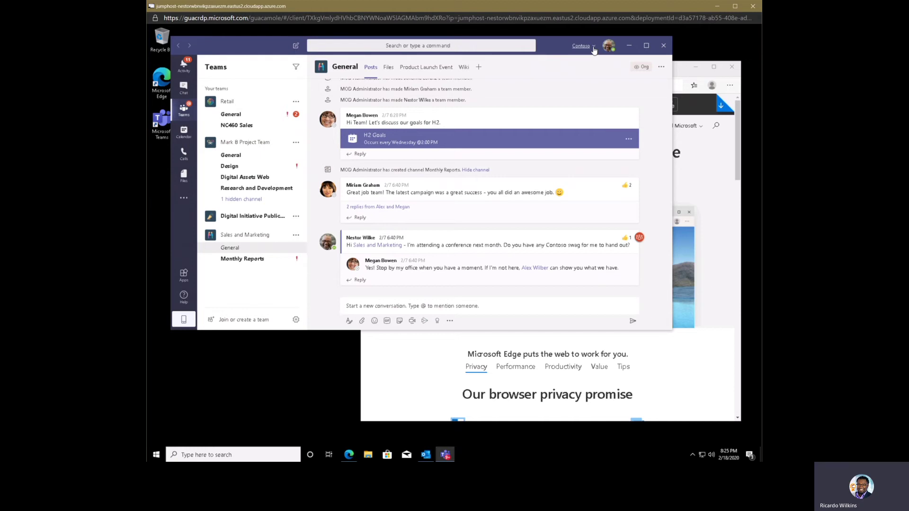
left_click(594, 49)
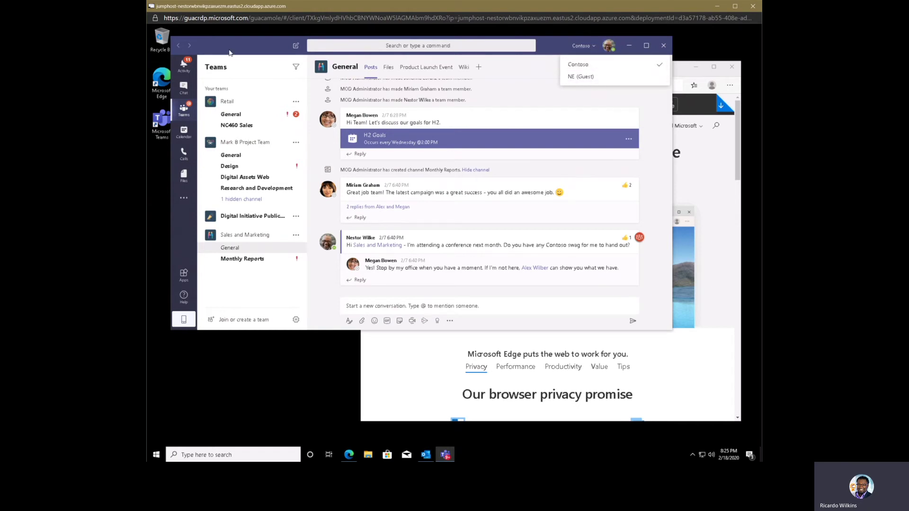
- Add a new Edge profile, Profile 2, skipping the sync sign-in prompt
left_click(682, 73)
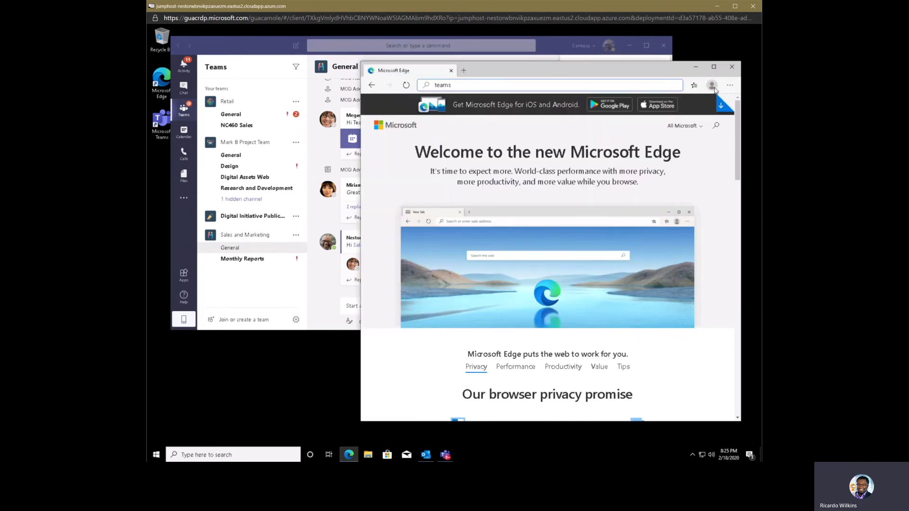
left_click(712, 86)
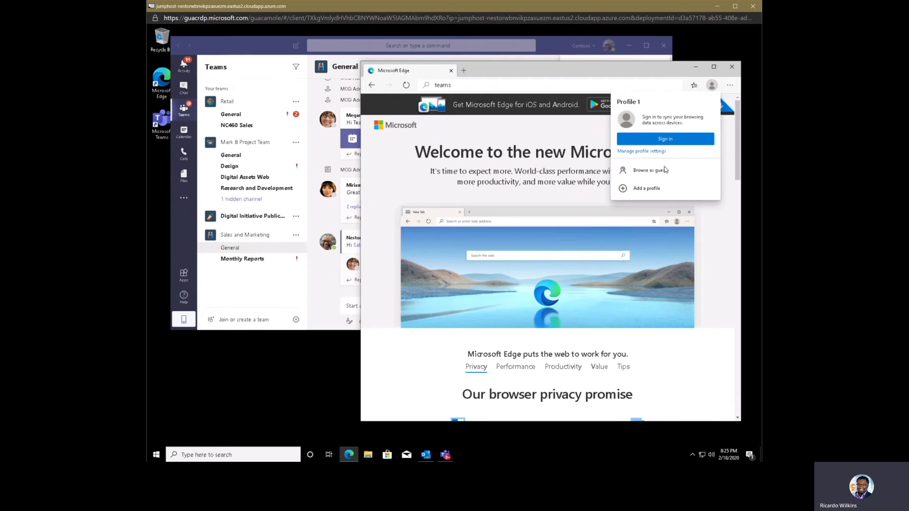
left_click(648, 189)
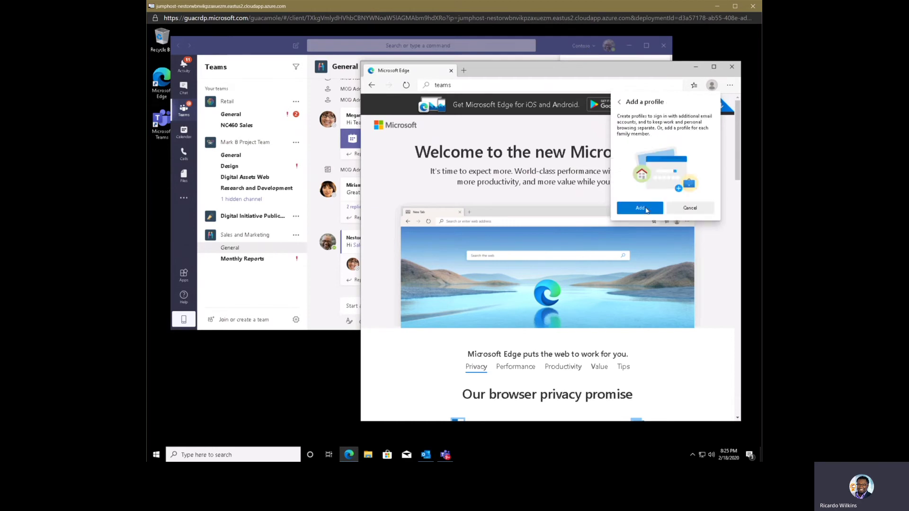
left_click(645, 208)
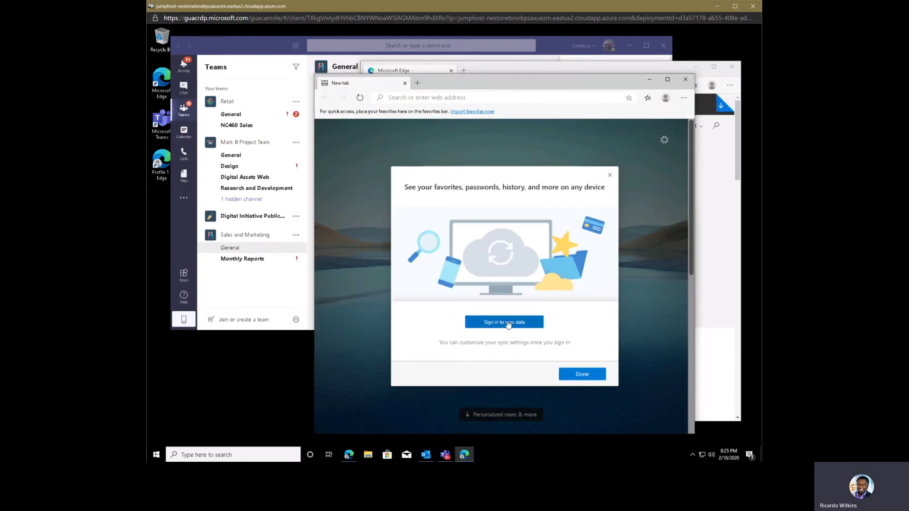
left_click(610, 175)
left_click(666, 98)
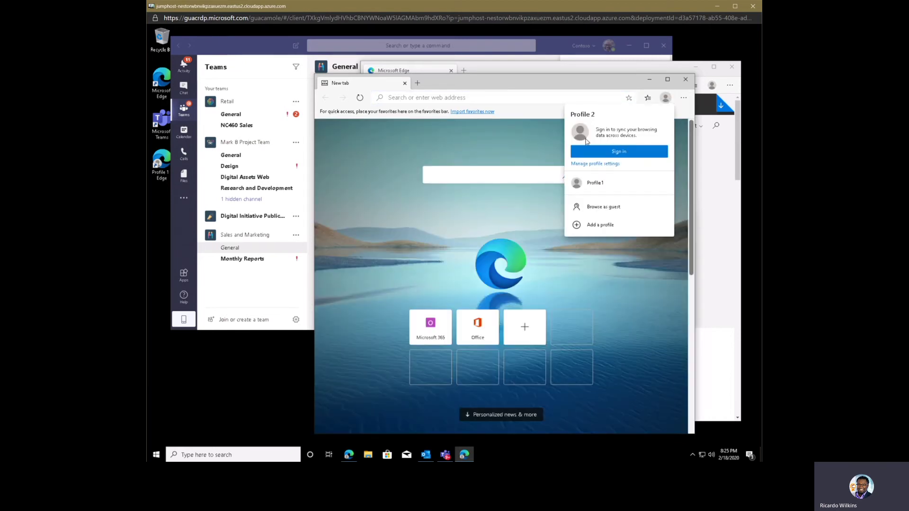
- In Settings > Profiles, rename Profile 2 to 'My NE Tenant' and choose the panda avatar
left_click(594, 164)
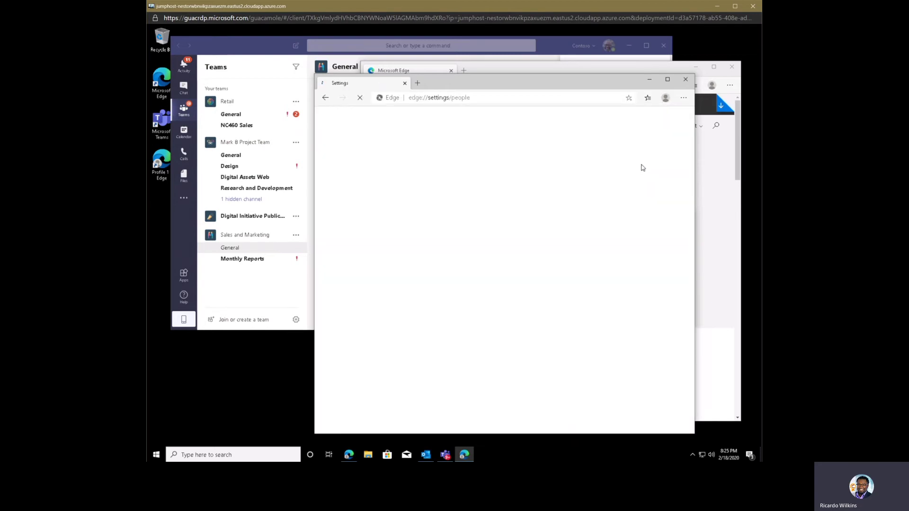
left_click(598, 202)
left_click(611, 218)
left_click_drag(481, 203, 411, 208)
type("My NE Tenant")
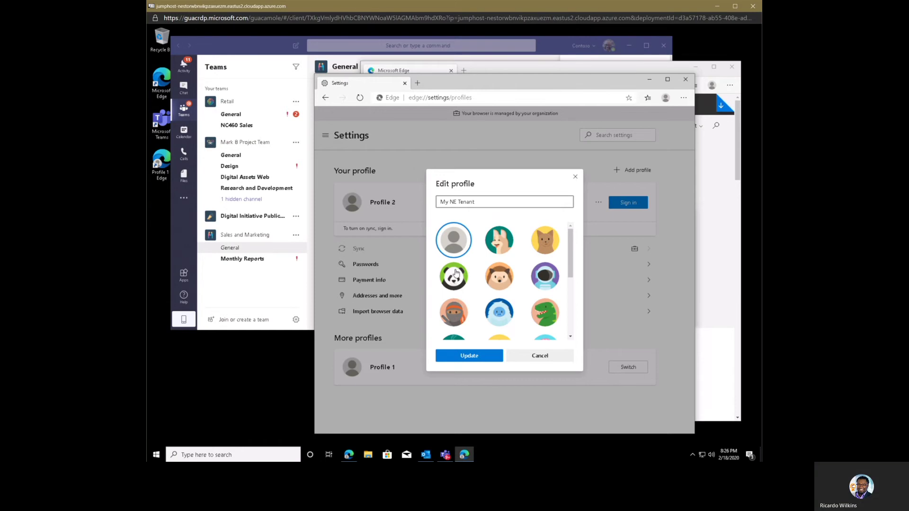
left_click(456, 273)
left_click(488, 356)
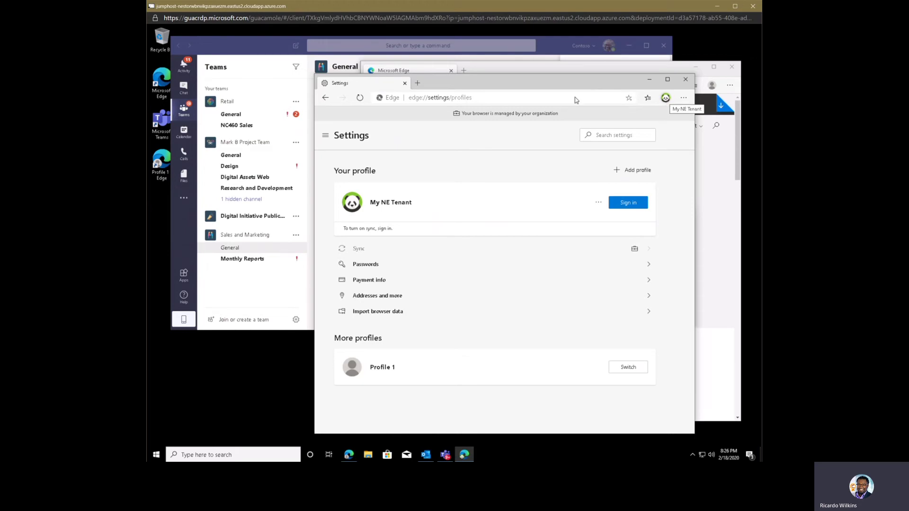
- Go to teams.microsoft.com in the new profile's window
left_click(439, 100)
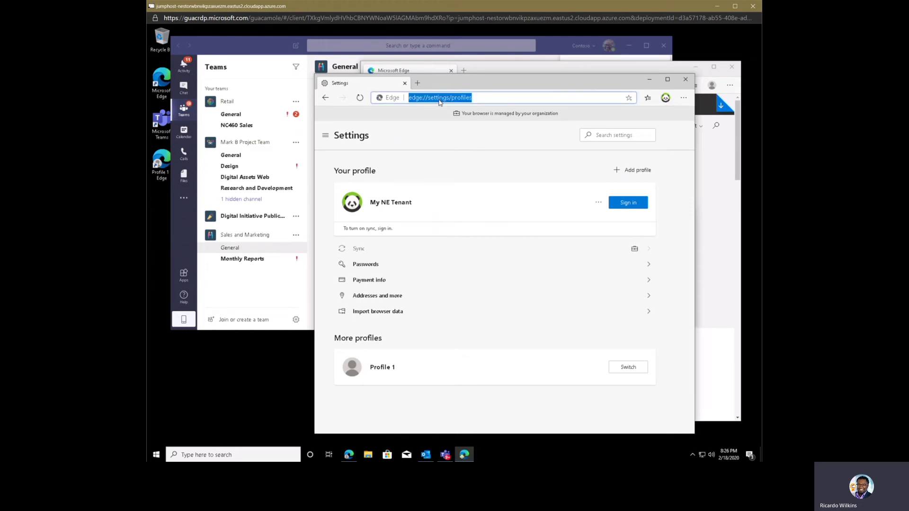
type("teams.micros")
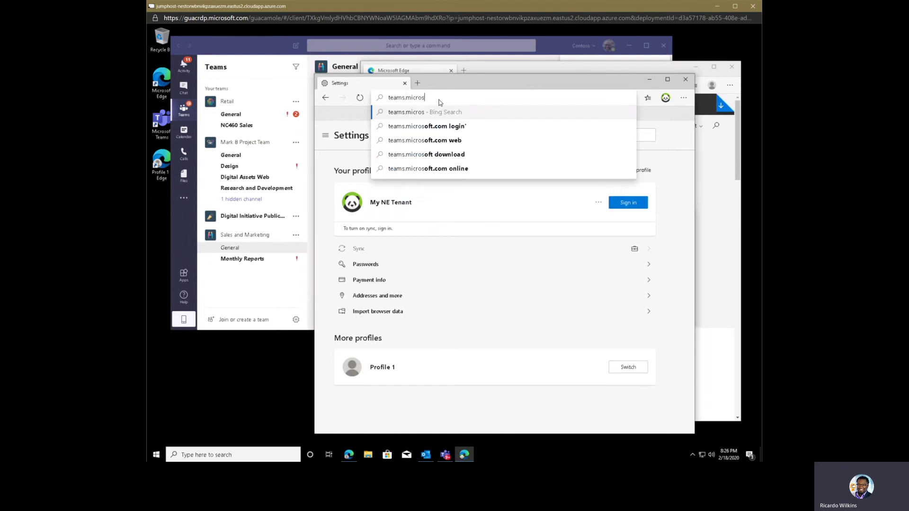
type("oft.com")
key("Return")
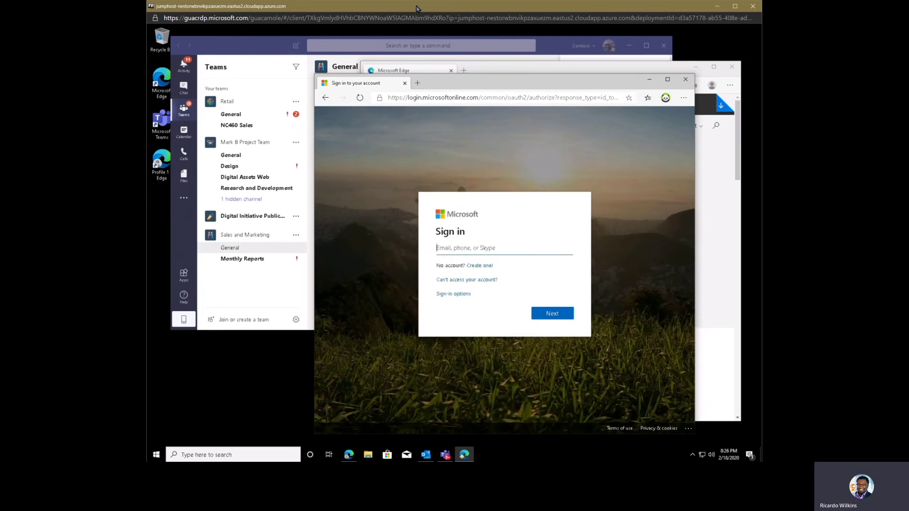
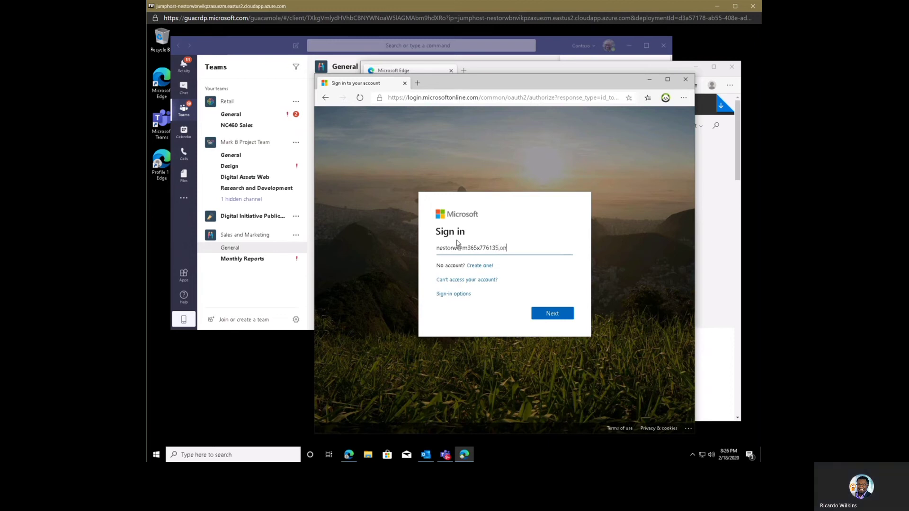
- Enter the work account's e-mail address, fixing a typo, then the account password to sign in
key("Return")
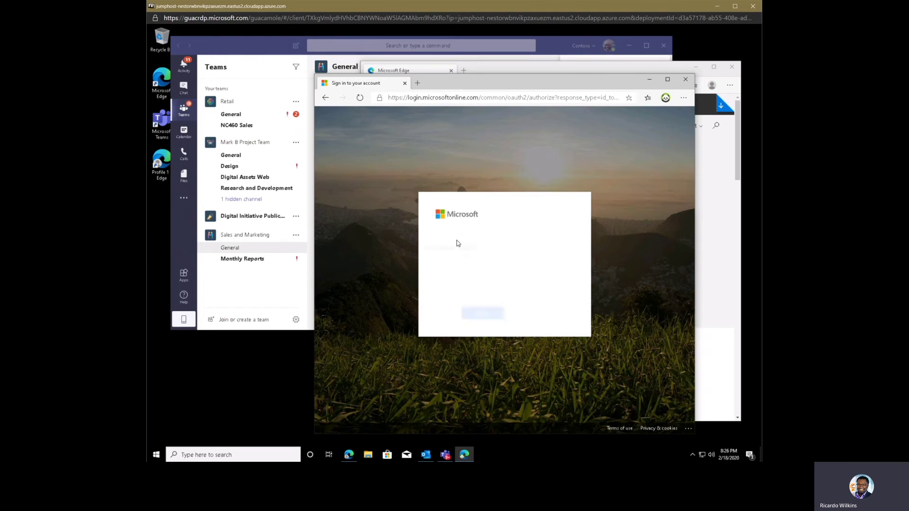
type("••")
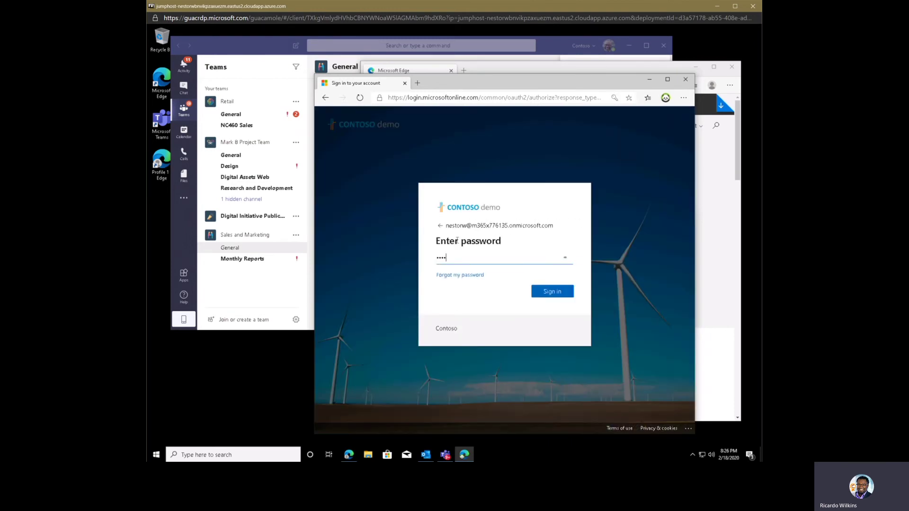
type("••••••••")
key("Return")
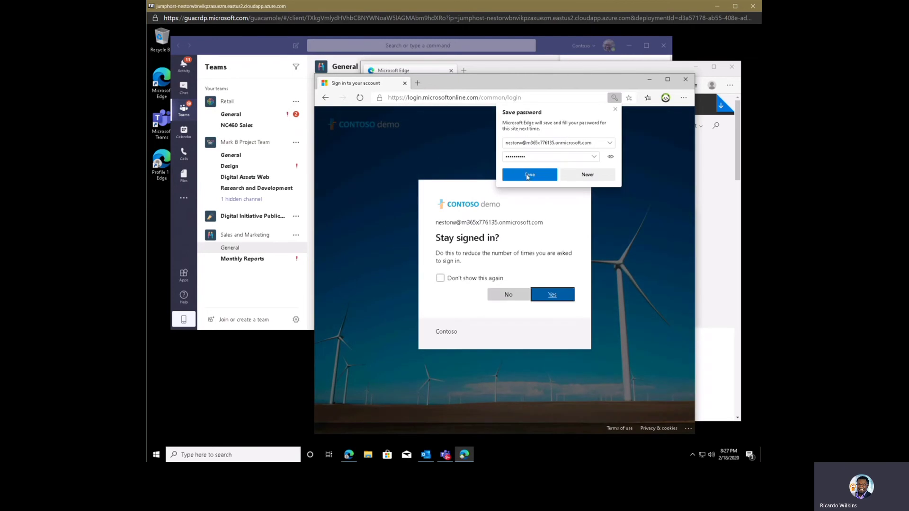
- Save the password, stay signed in, verify it under profile Passwords, then return to Teams
left_click(529, 176)
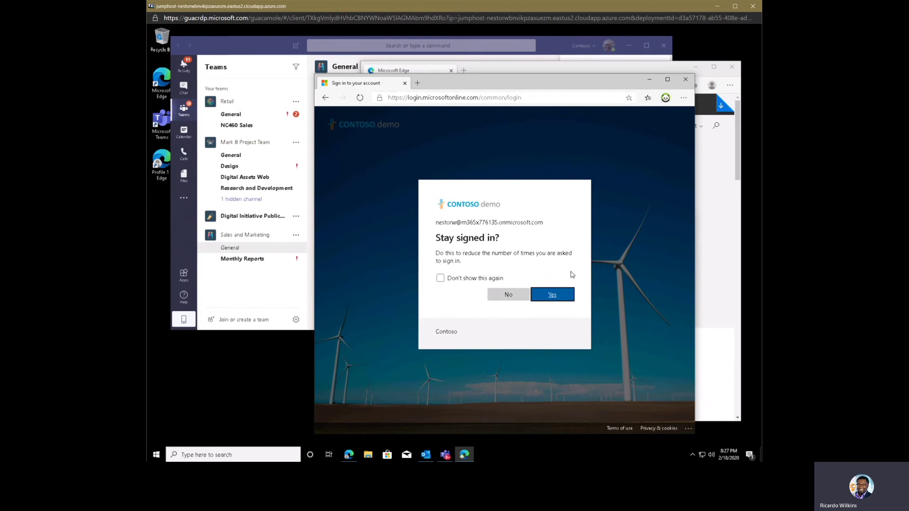
left_click(546, 294)
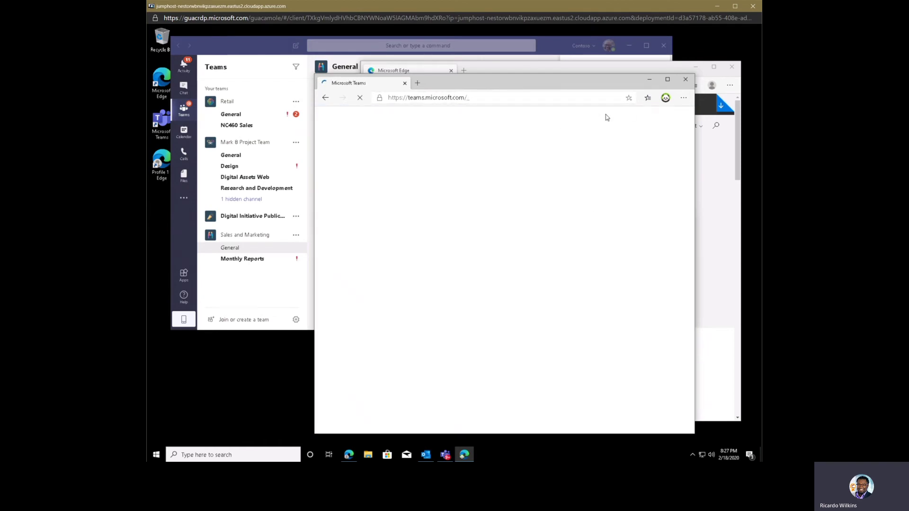
left_click(684, 97)
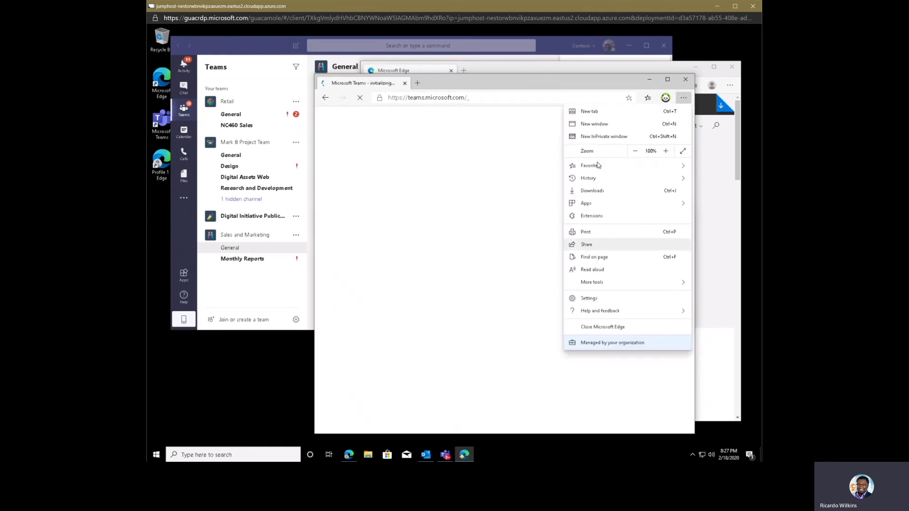
left_click(666, 97)
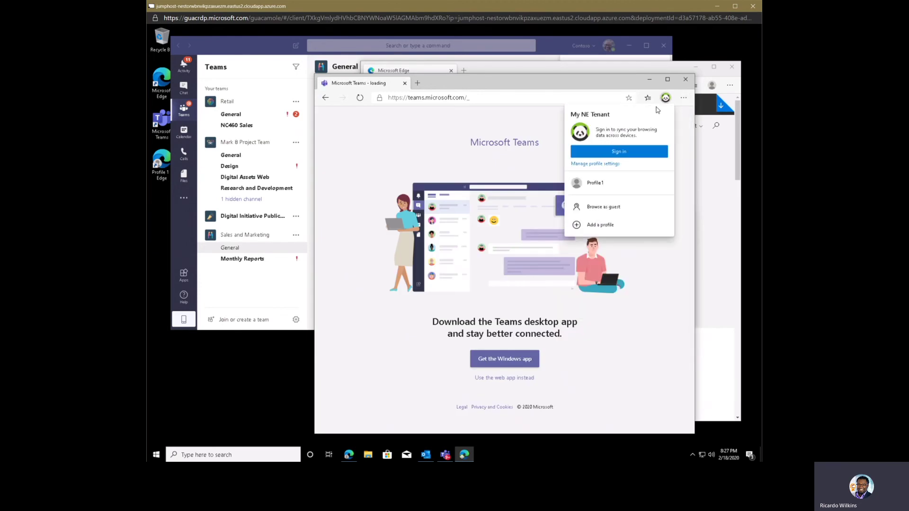
left_click(601, 164)
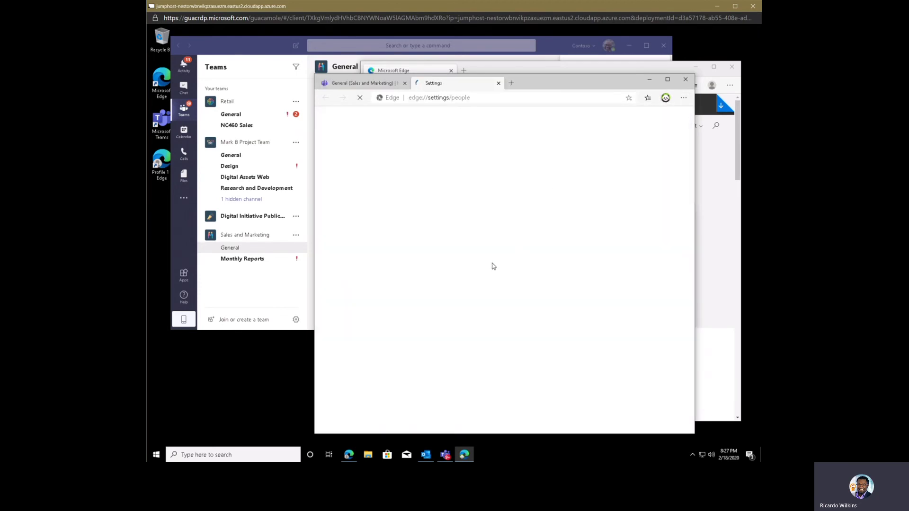
left_click(438, 262)
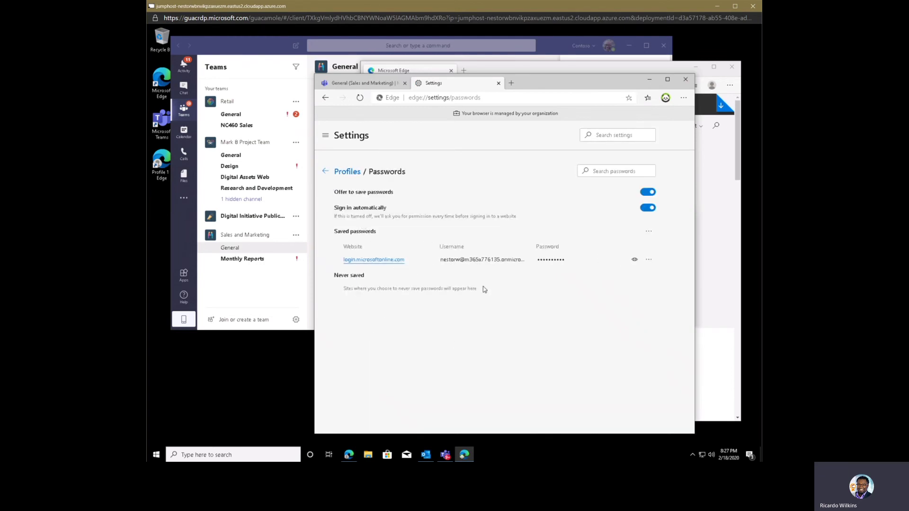
left_click(384, 83)
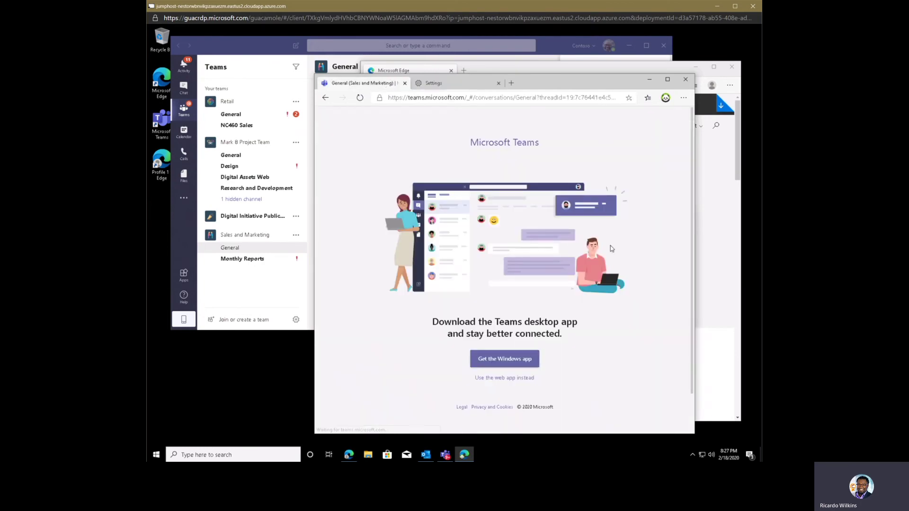
- Keep using Teams in the browser, switch to the NE (Guest) tenant, and close the Settings tab
left_click(542, 378)
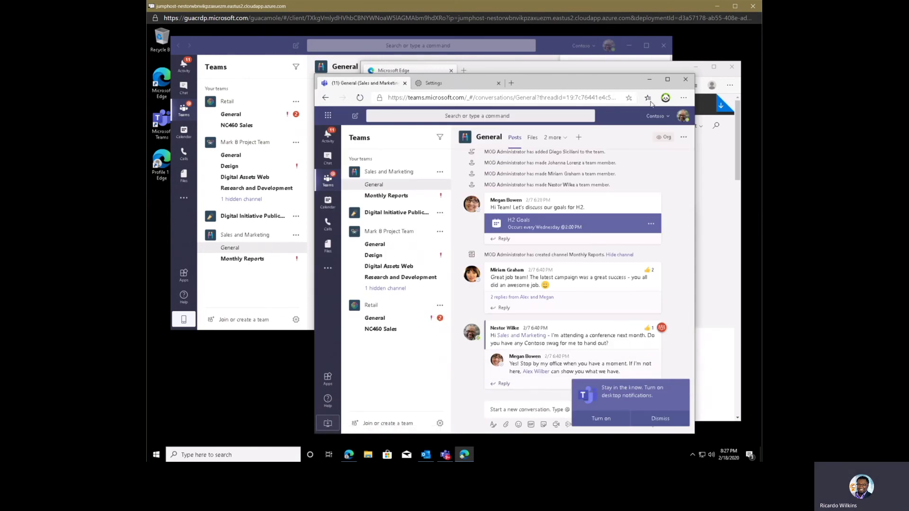
left_click(664, 118)
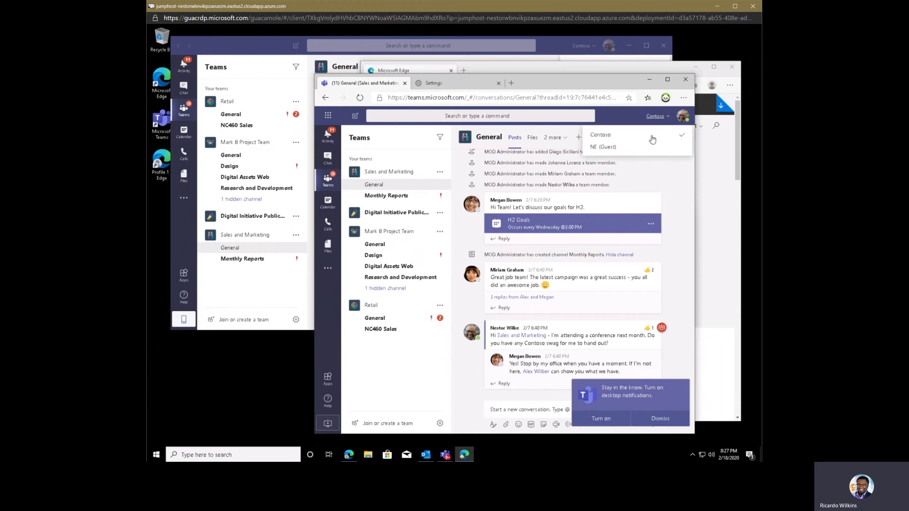
left_click(626, 148)
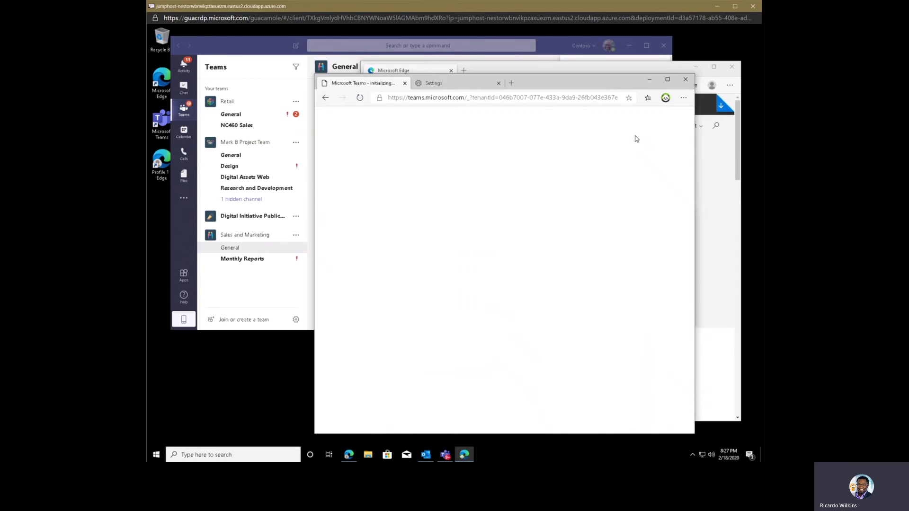
left_click(498, 83)
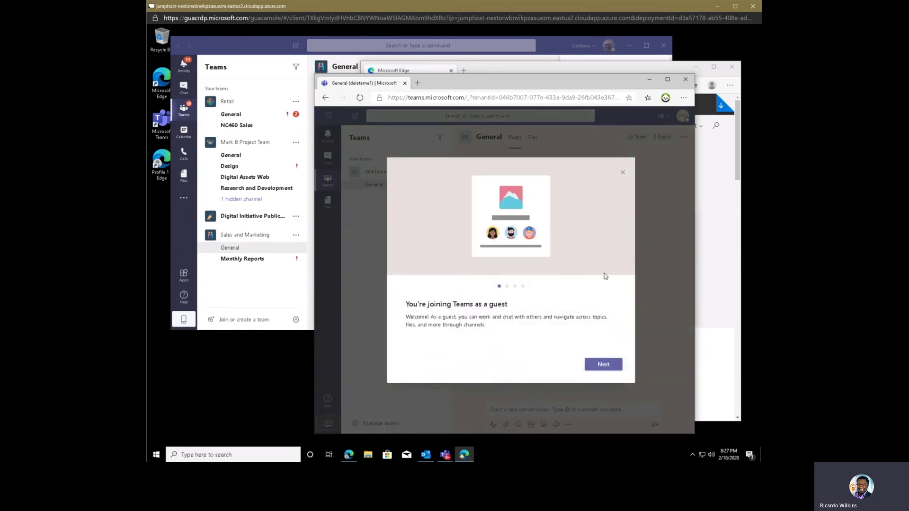
- Step through and dismiss the guest welcome tour, then bring the Teams desktop app forward
left_click(617, 364)
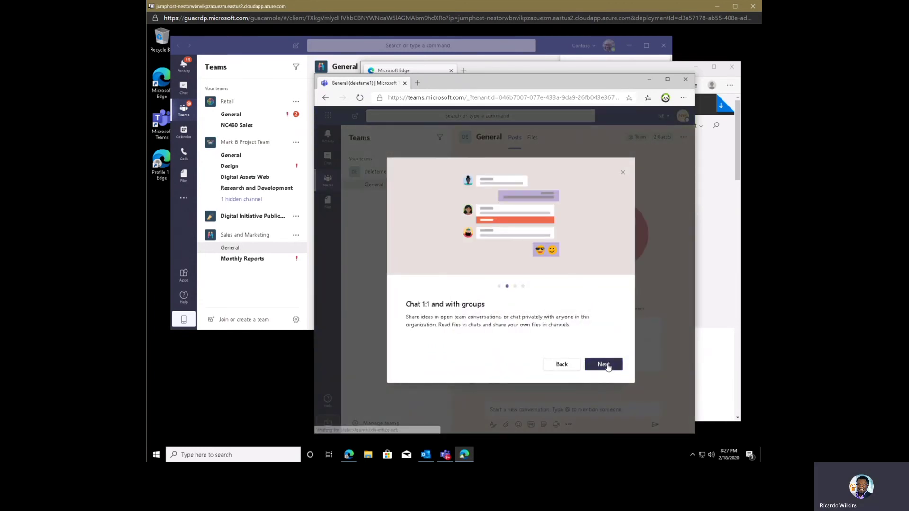
left_click(614, 364)
left_click(623, 174)
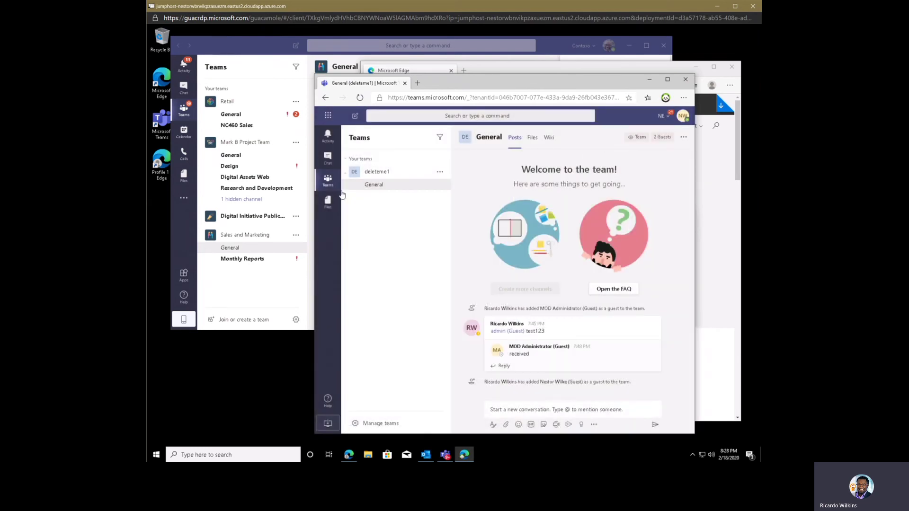
left_click_drag(478, 83, 545, 88)
left_click(581, 46)
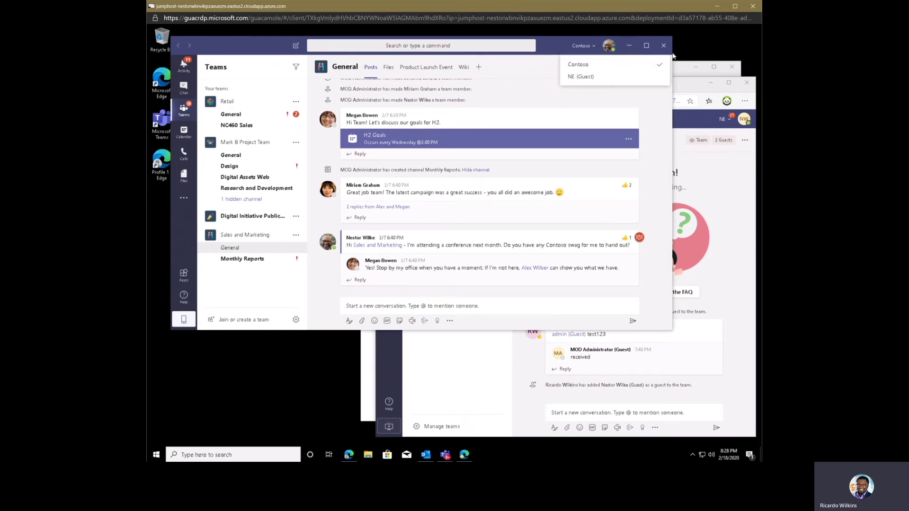
- Narrow the Teams desktop window and close the browser window showing the guest team
left_click_drag(673, 56, 558, 56)
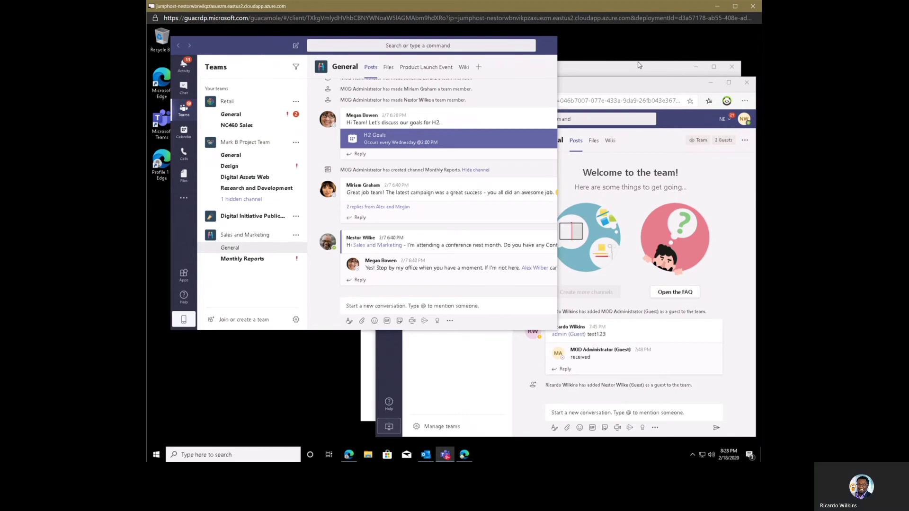
left_click(644, 93)
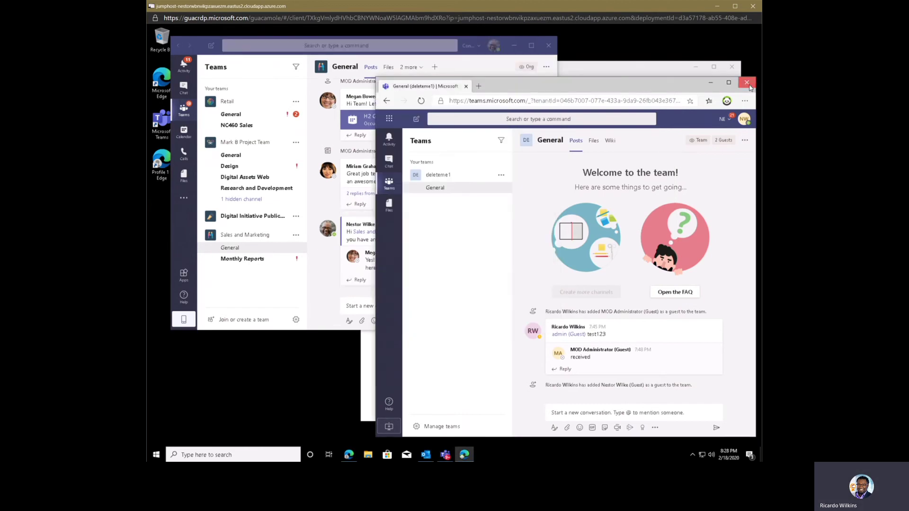
left_click(747, 83)
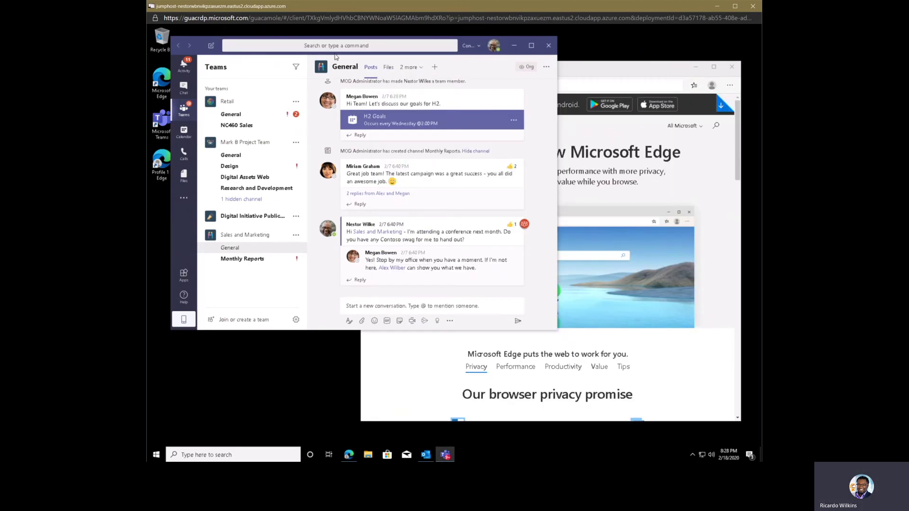
- Open a My NE Tenant profile window and load Teams by entering 'teams'
left_click(650, 70)
left_click(713, 85)
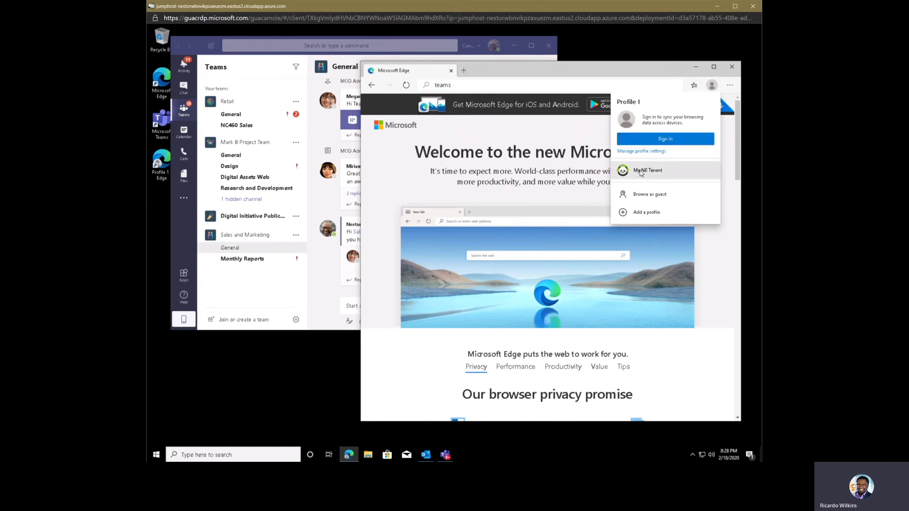
left_click(642, 172)
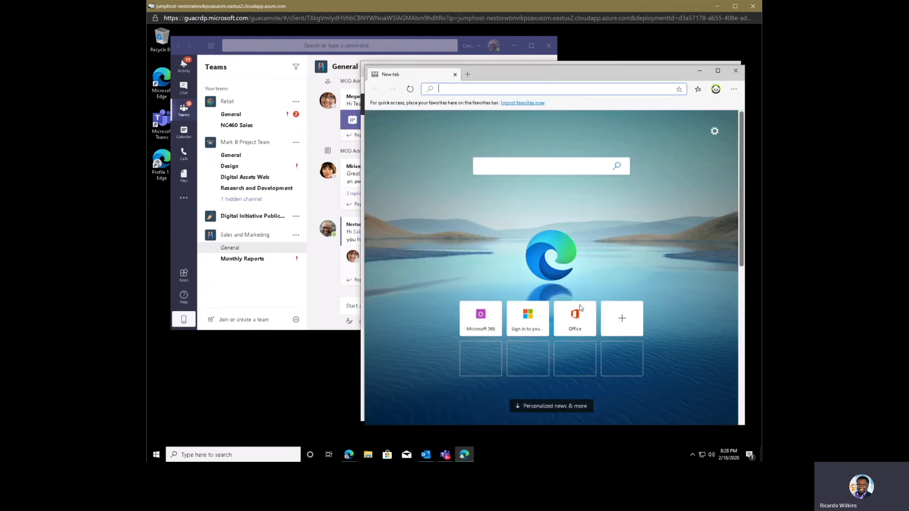
type("teams.microsoft.com")
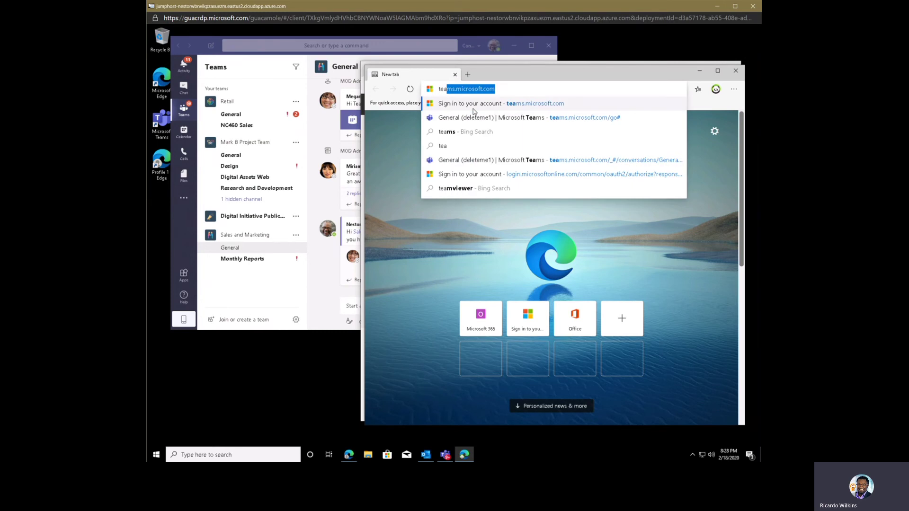
key("Return")
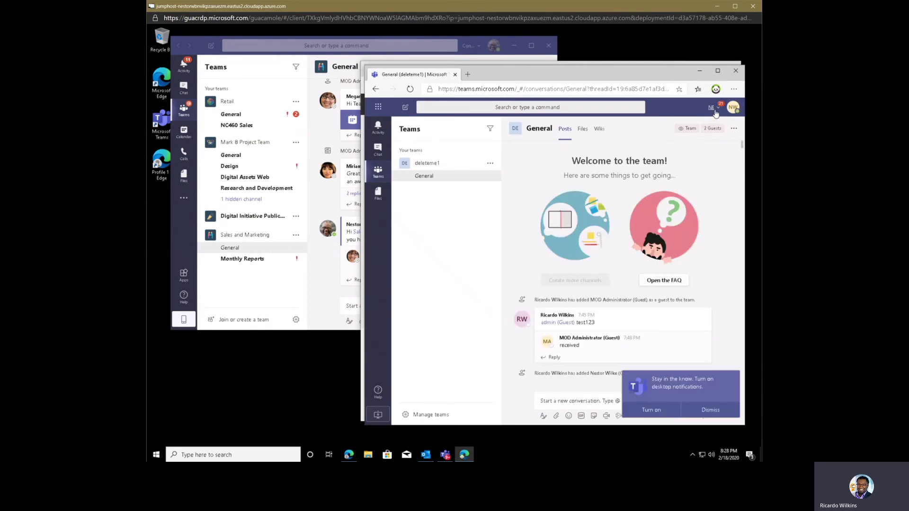
- Choose Apps > Install this site as an app and name the Teams app NE Tenant
left_click(735, 90)
mouse_move(658, 196)
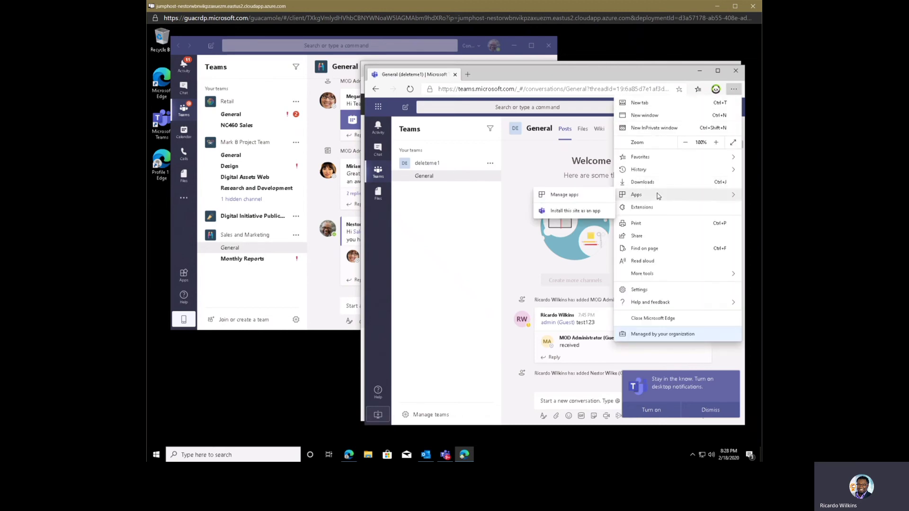
left_click(564, 211)
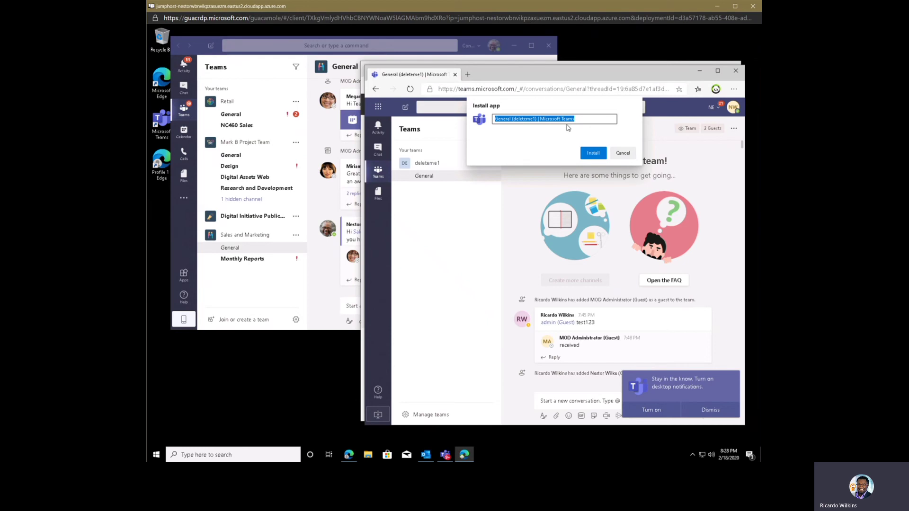
type("Ne")
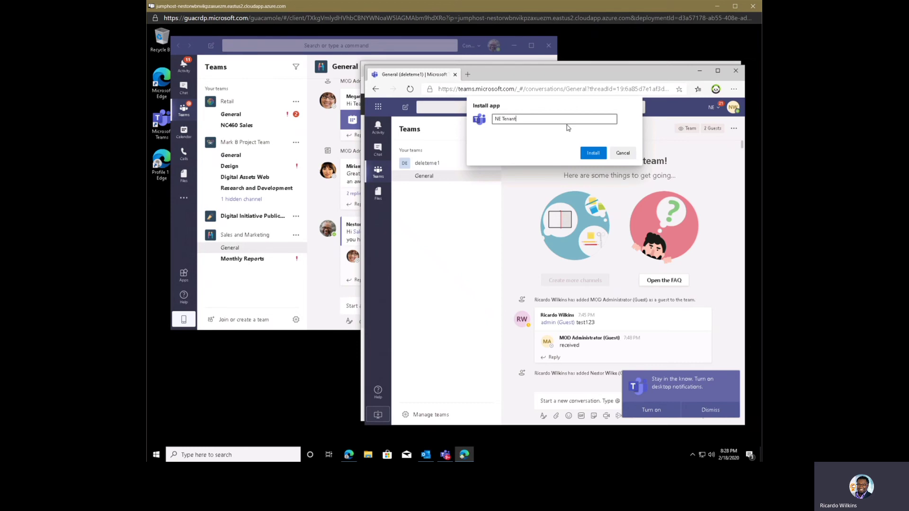
- Install the Teams site as the NE Tenant app and move its window lower
left_click(602, 157)
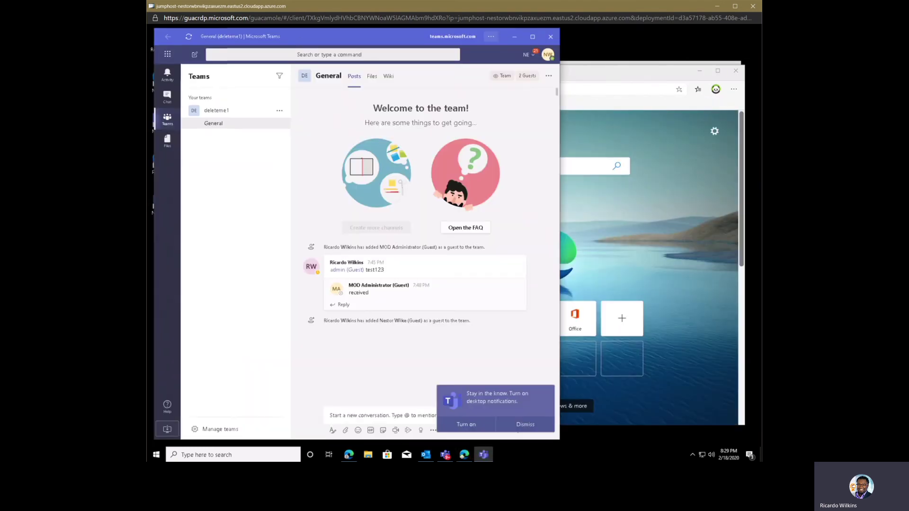
left_click(347, 35)
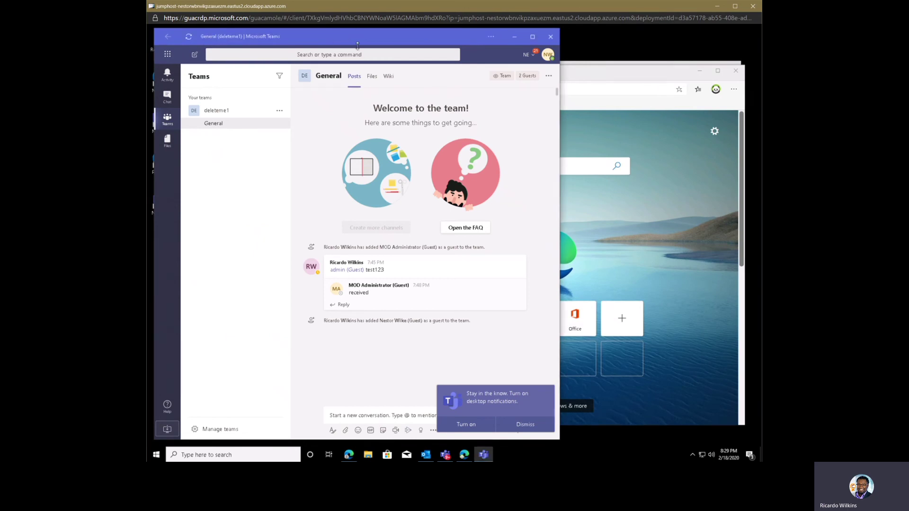
left_click_drag(367, 77, 554, 98)
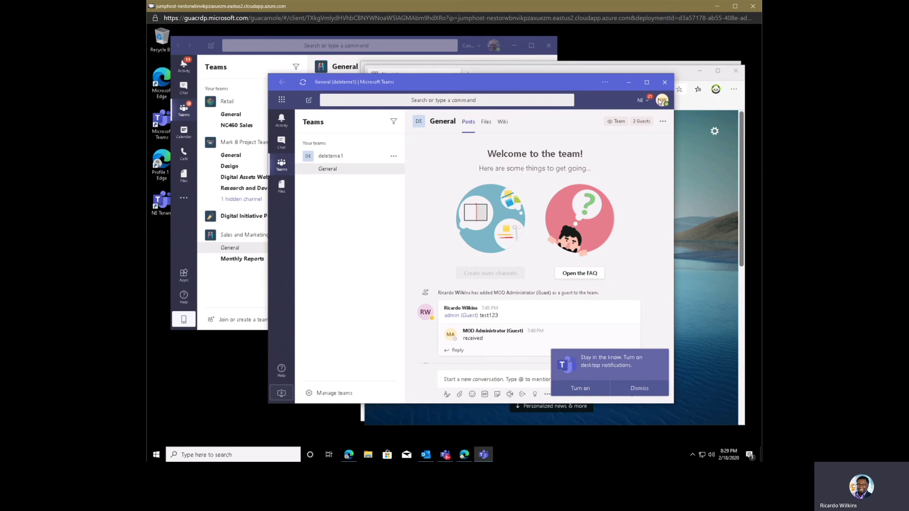
- Pin the NE Tenant entry from the Start menu's program list to Start
left_click(160, 455)
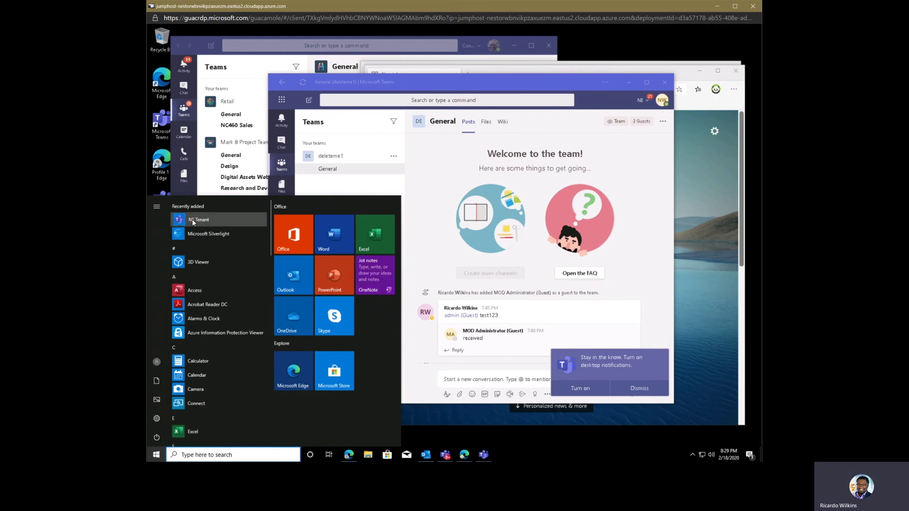
right_click(193, 221)
left_click(213, 228)
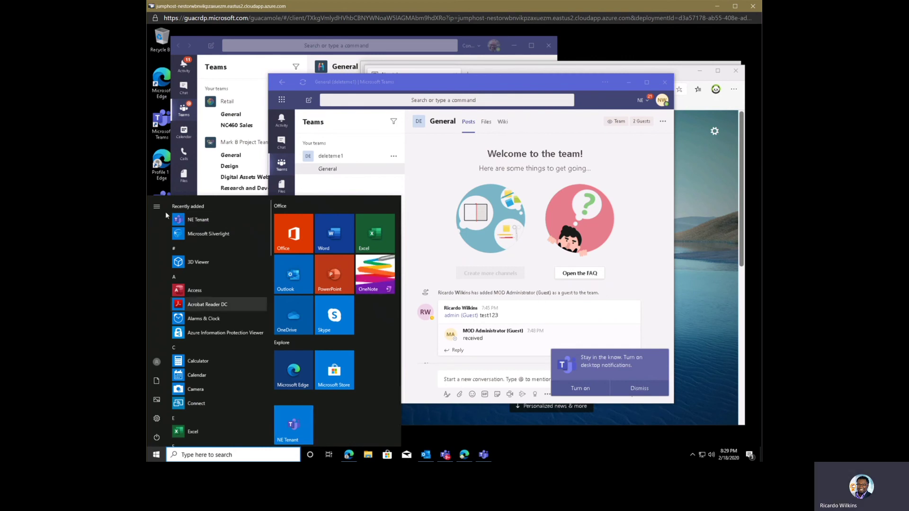
right_click(198, 217)
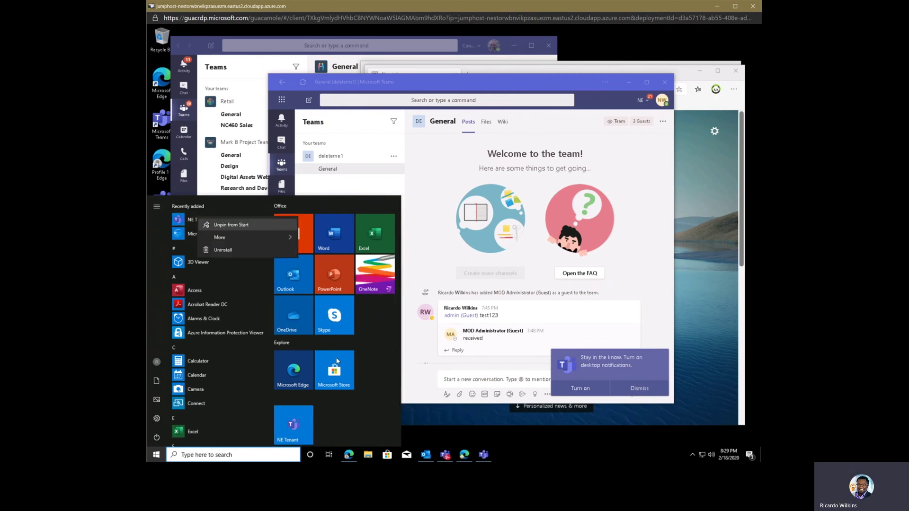
- Pin the NE Tenant tile to the taskbar via More, then close the app window
right_click(483, 454)
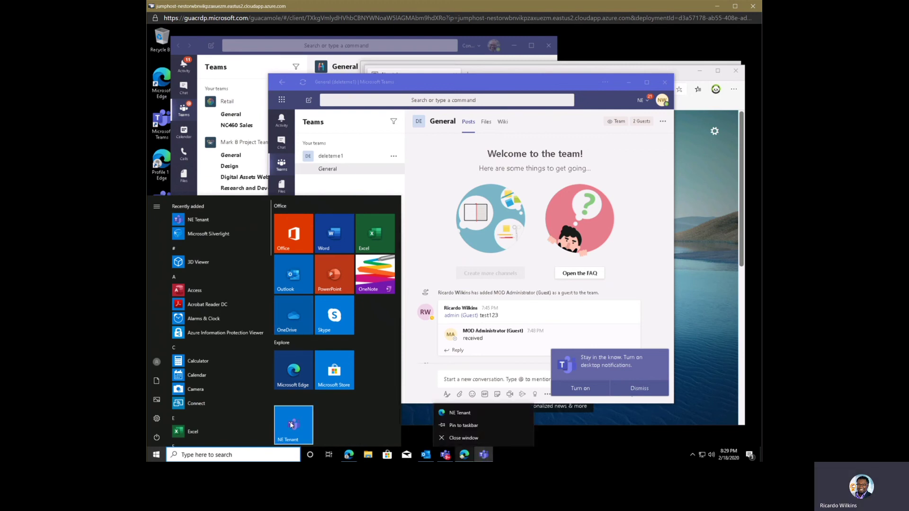
right_click(290, 421)
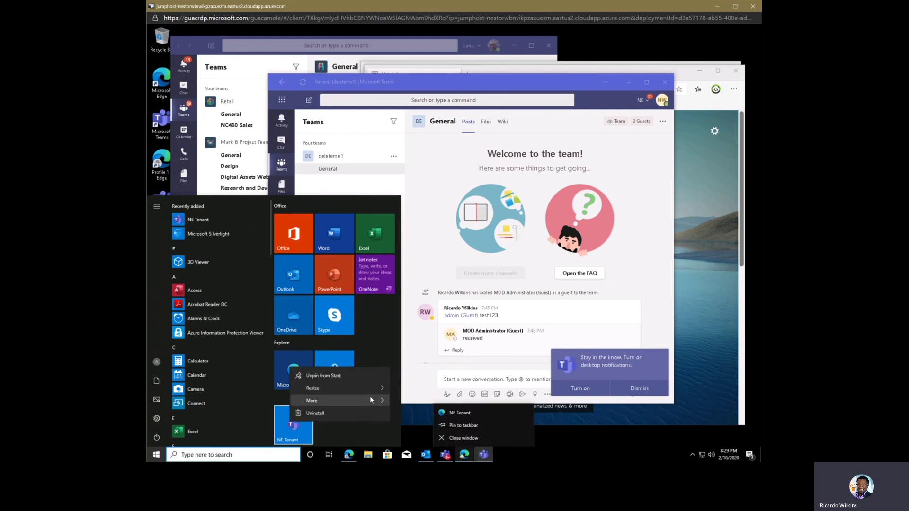
mouse_move(371, 400)
left_click(476, 402)
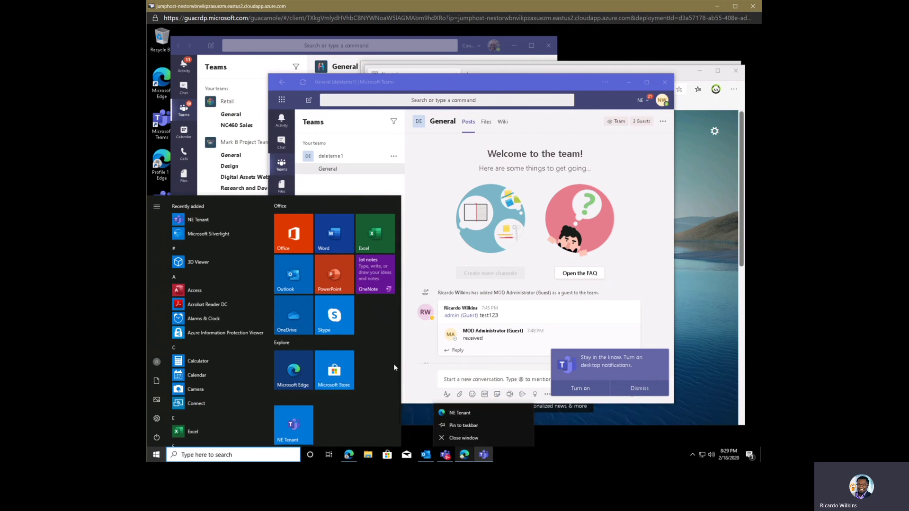
scroll(305, 402, "down", 1)
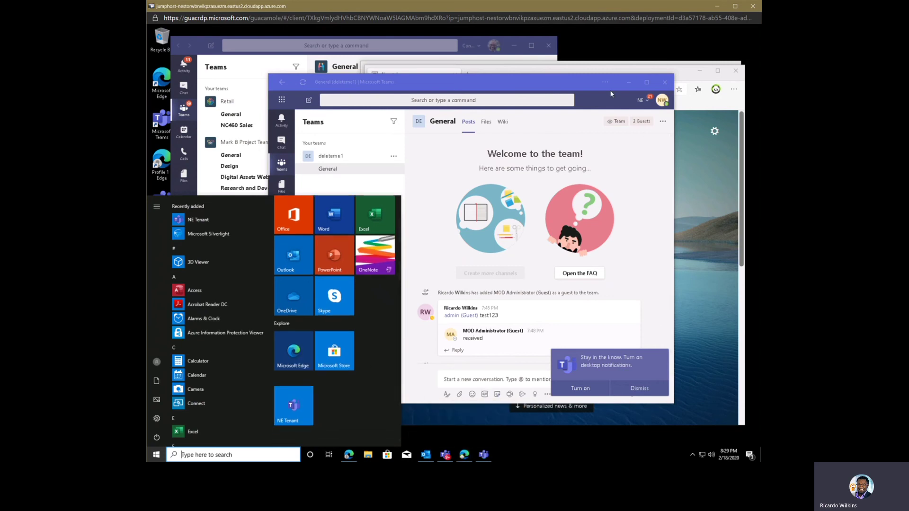
left_click(664, 86)
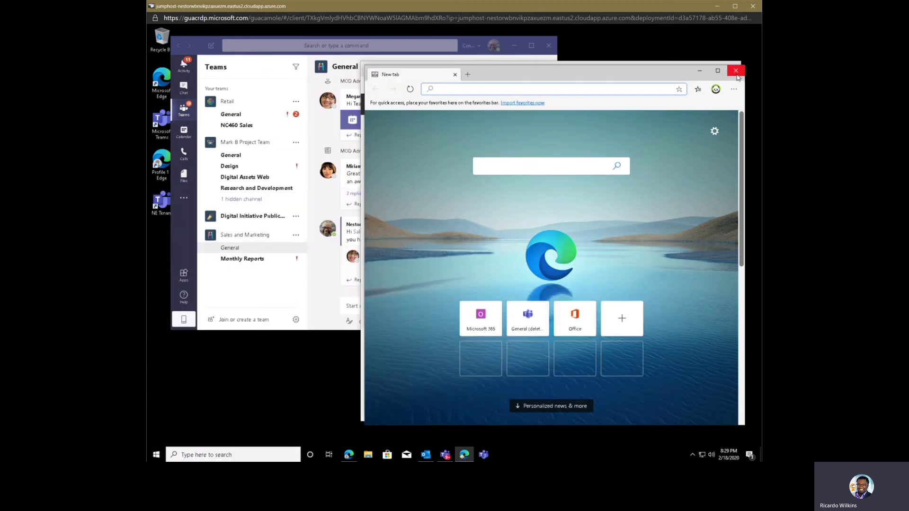
- Close the NE Tenant profile's browser window and launch NE Tenant from the Start menu
left_click(732, 67)
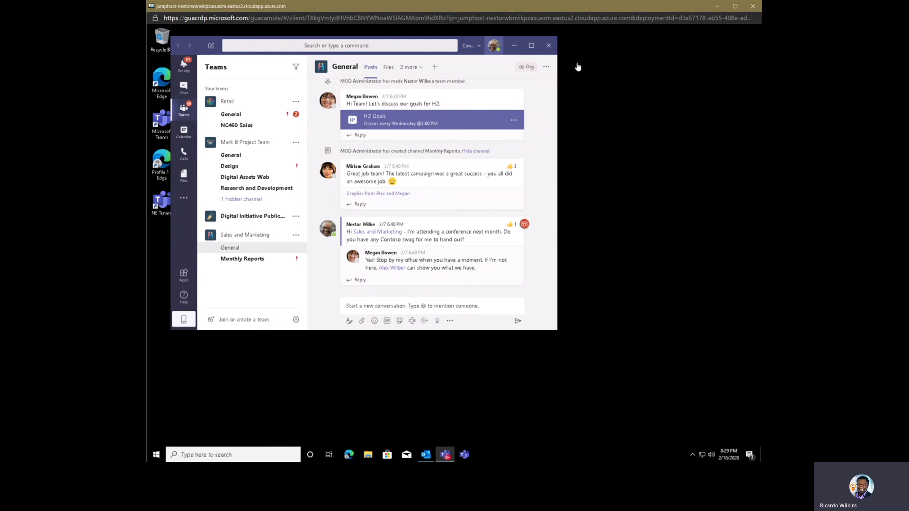
left_click(158, 454)
left_click(518, 353)
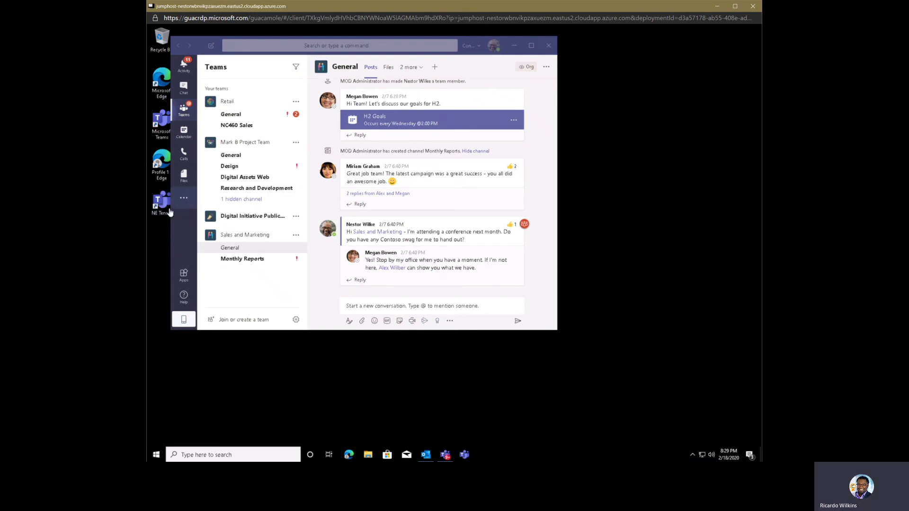
left_click(156, 454)
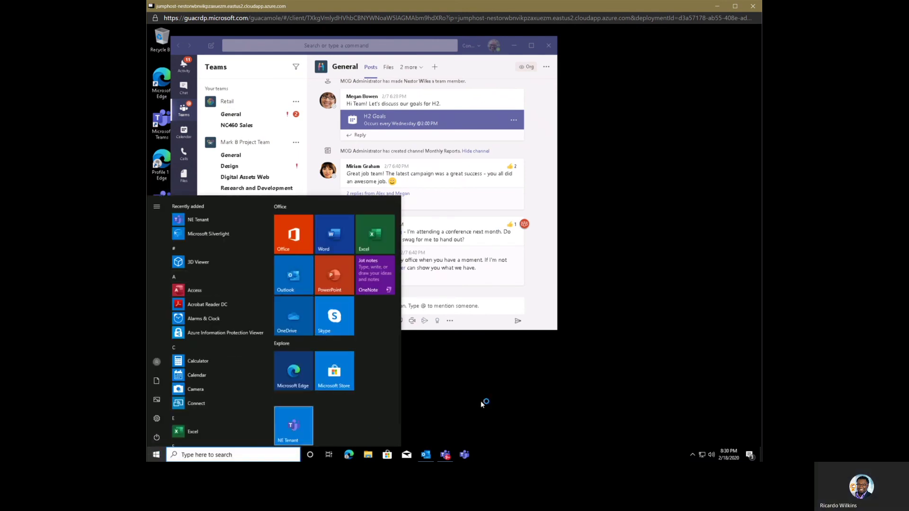
left_click(293, 432)
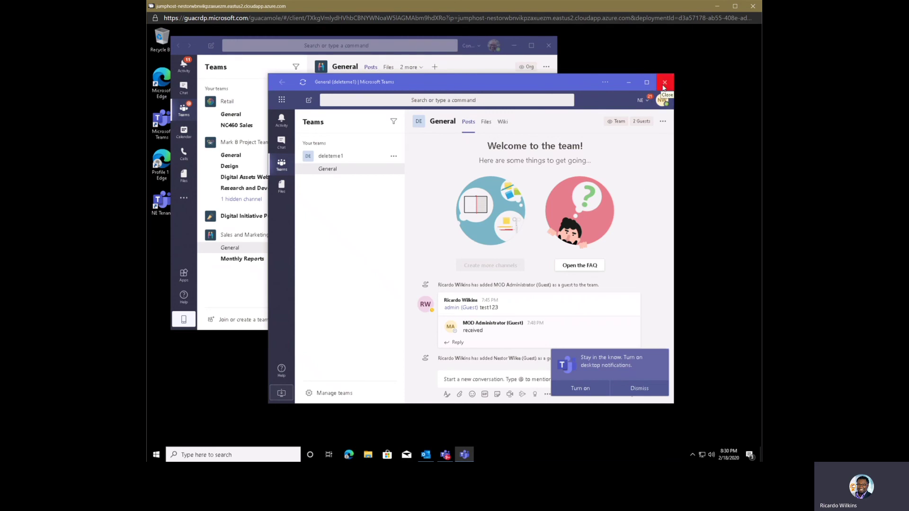
- Close the deleteme1 window, relaunch NE Tenant by searching 'ne', and reposition the windows
left_click(664, 83)
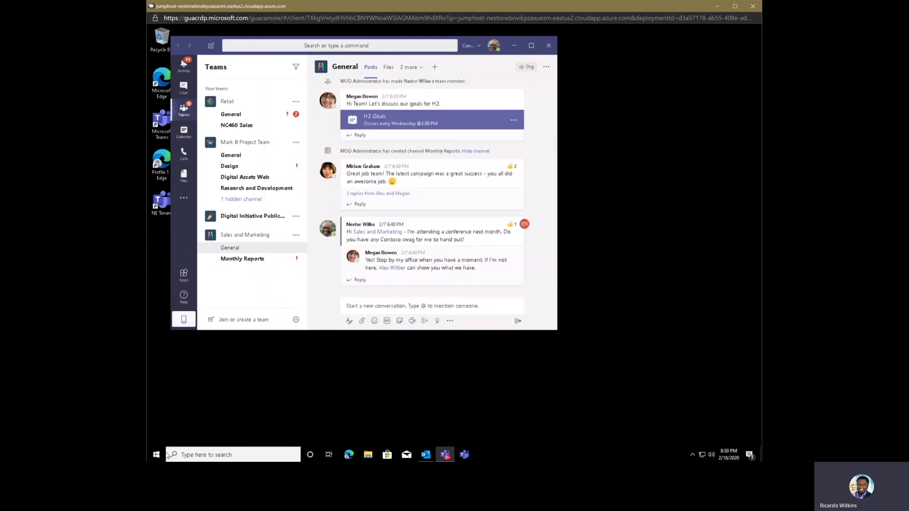
left_click(200, 454)
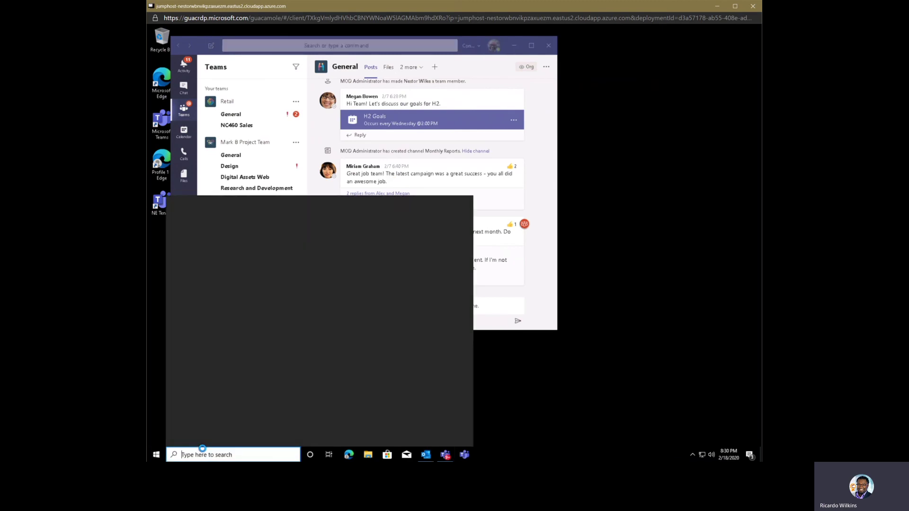
type("ne")
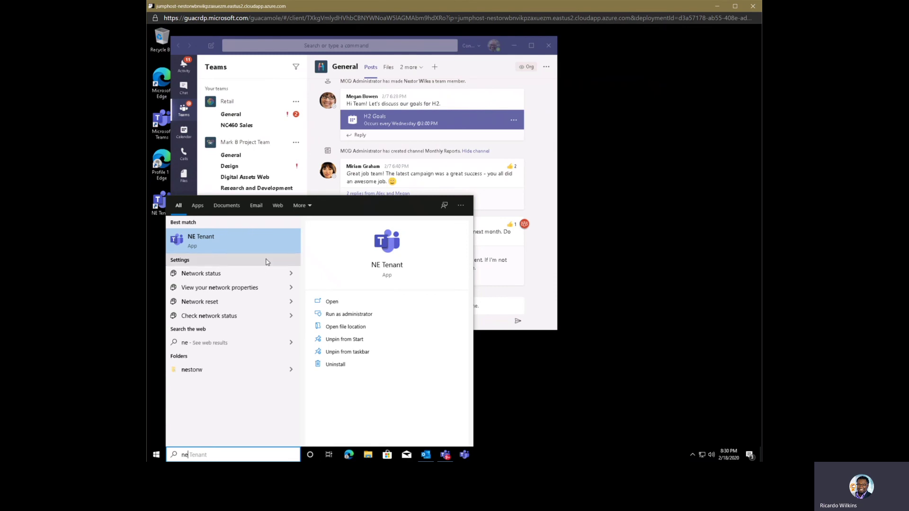
left_click(229, 251)
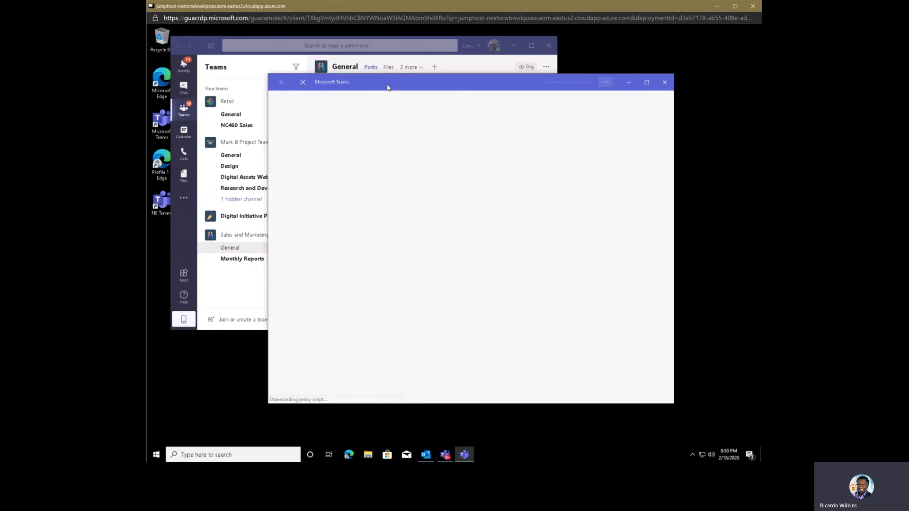
left_click_drag(387, 85, 451, 74)
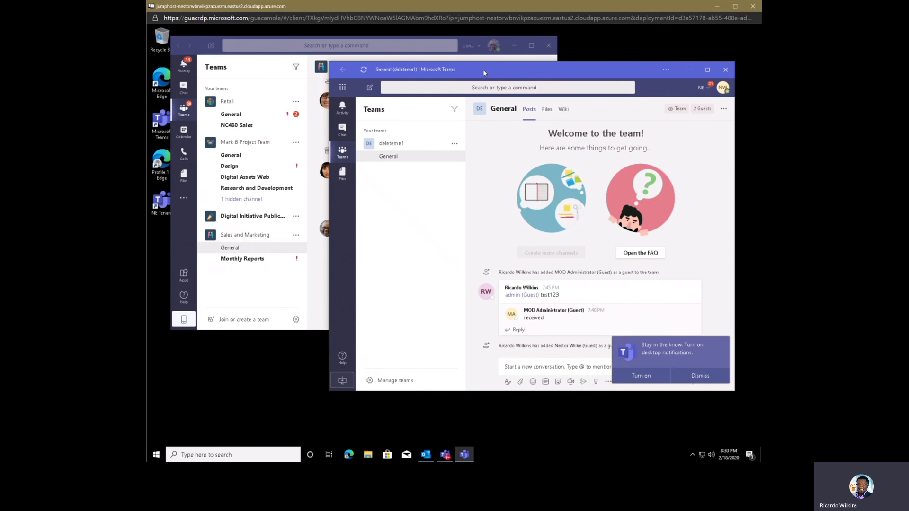
left_click_drag(483, 69, 465, 104)
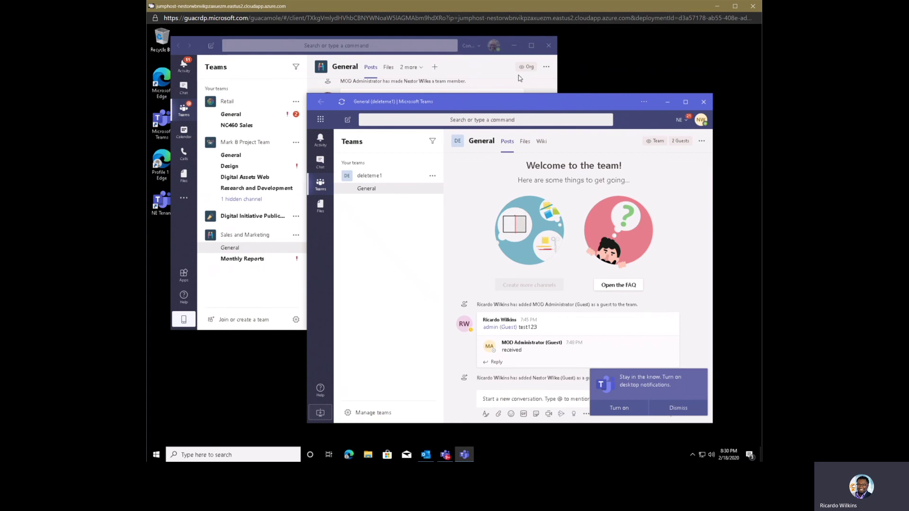
- Open the Teams channel in a full Edge browser window, then move it left and widen it
left_click(648, 102)
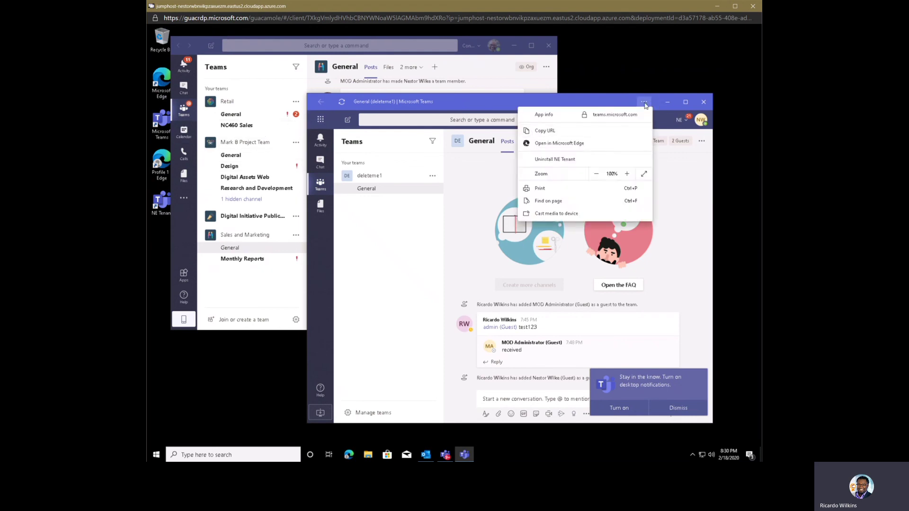
left_click(593, 145)
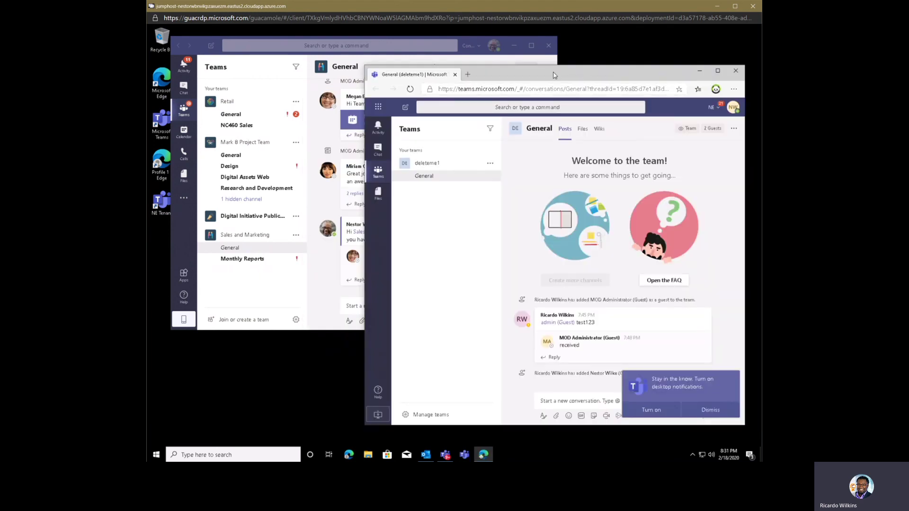
left_click_drag(552, 72, 424, 66)
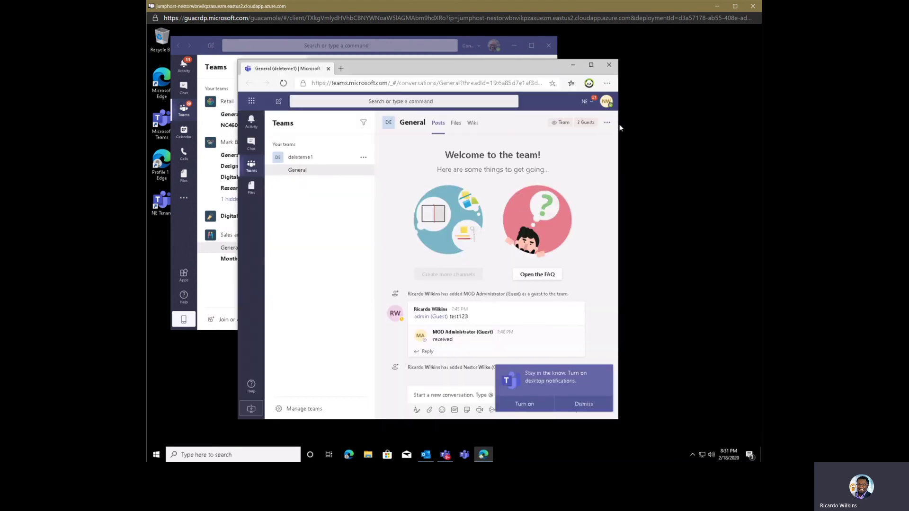
left_click_drag(631, 124, 712, 124)
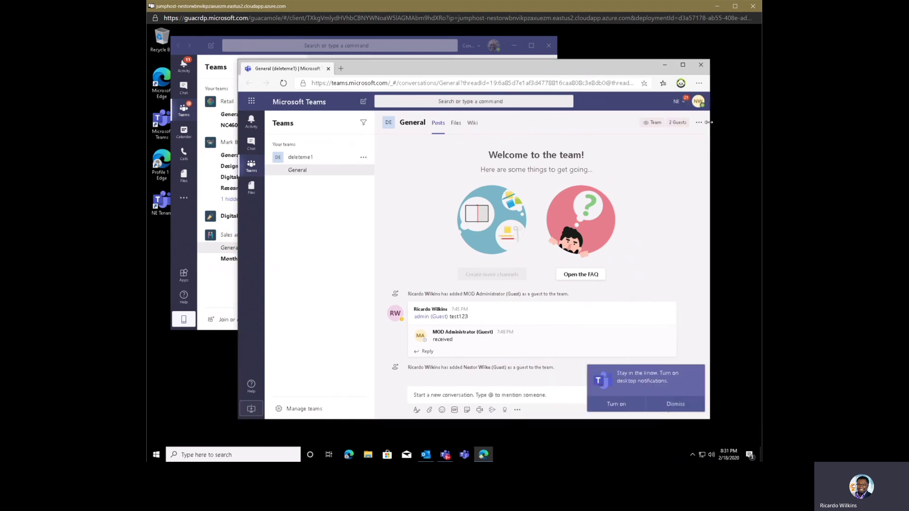
- Inspect the Edge profile flyout, backing out of adding a new profile without creating one
left_click(680, 85)
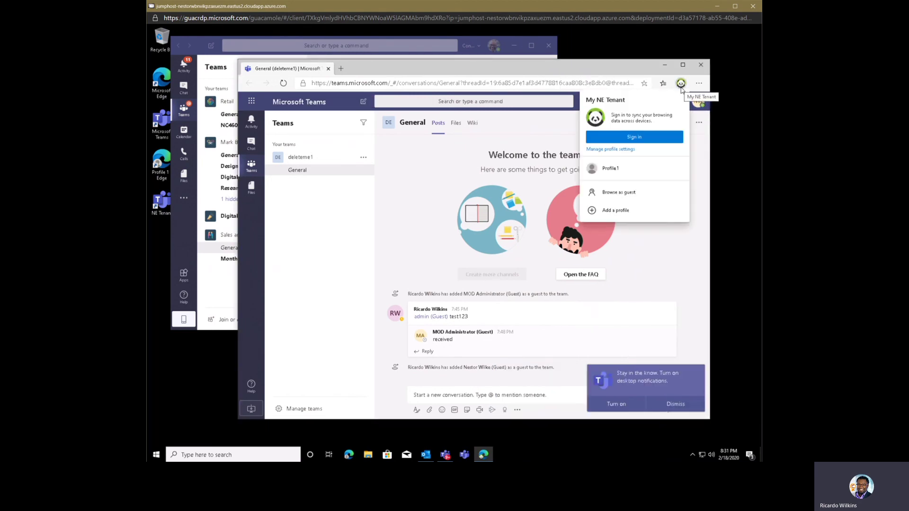
left_click(610, 214)
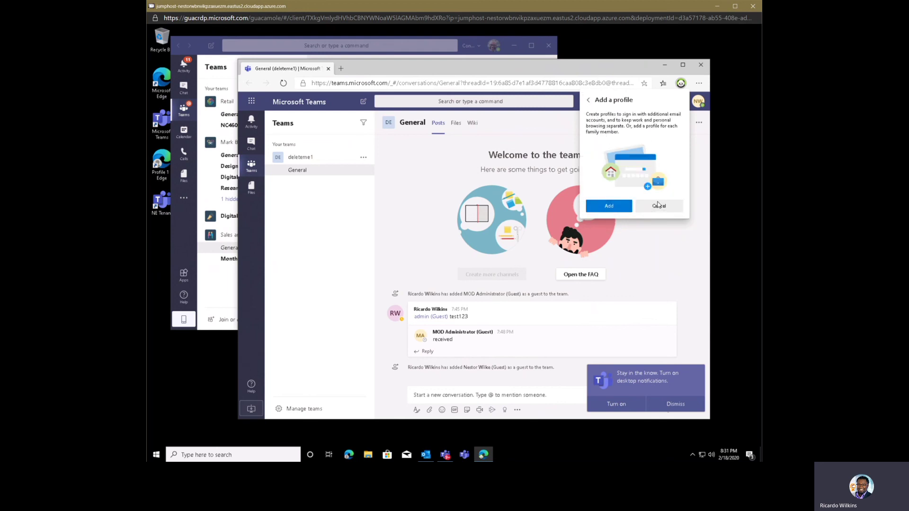
left_click(682, 83)
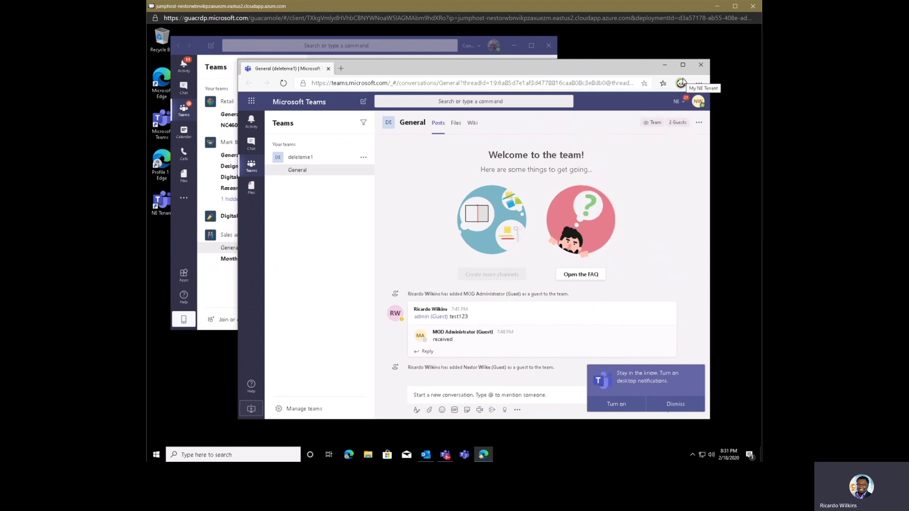
left_click(160, 457)
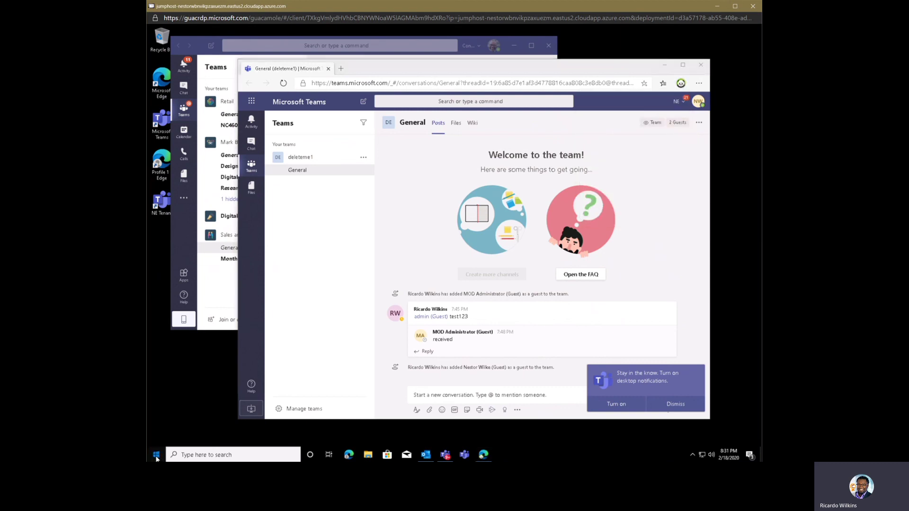
left_click(681, 84)
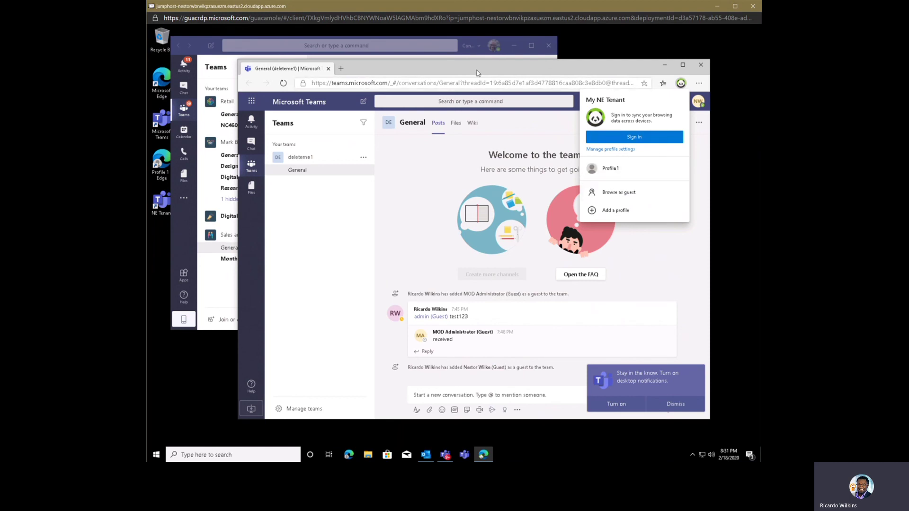
left_click(378, 71)
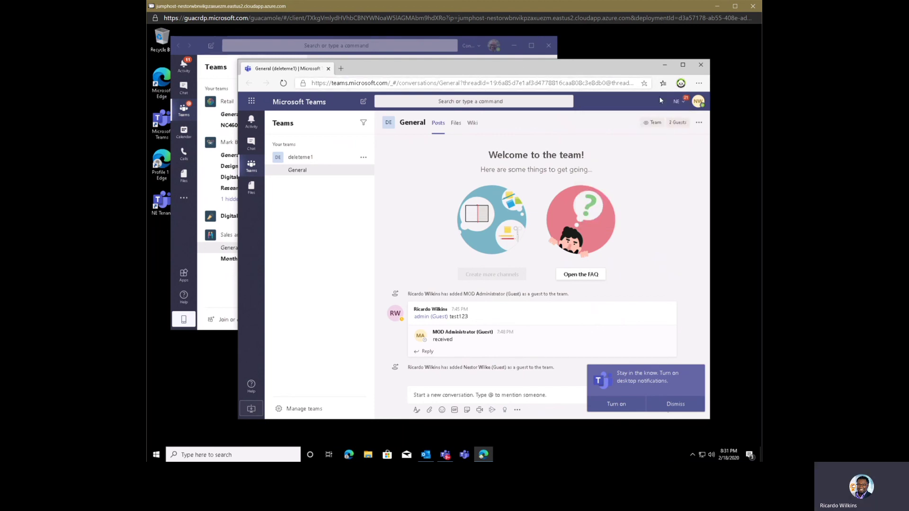
left_click(699, 83)
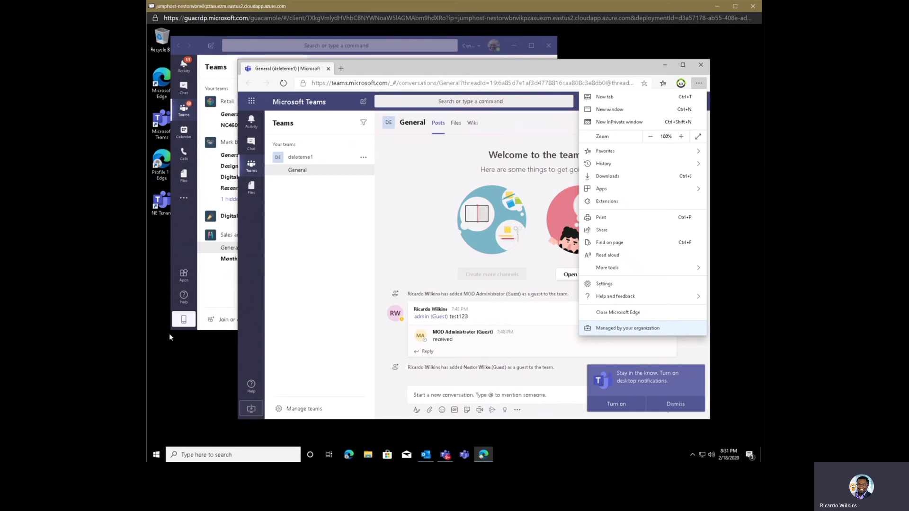
- Drag the NE Tenant tile onto the Skype tile to form a folder, then view NE Tenant's options
left_click(156, 455)
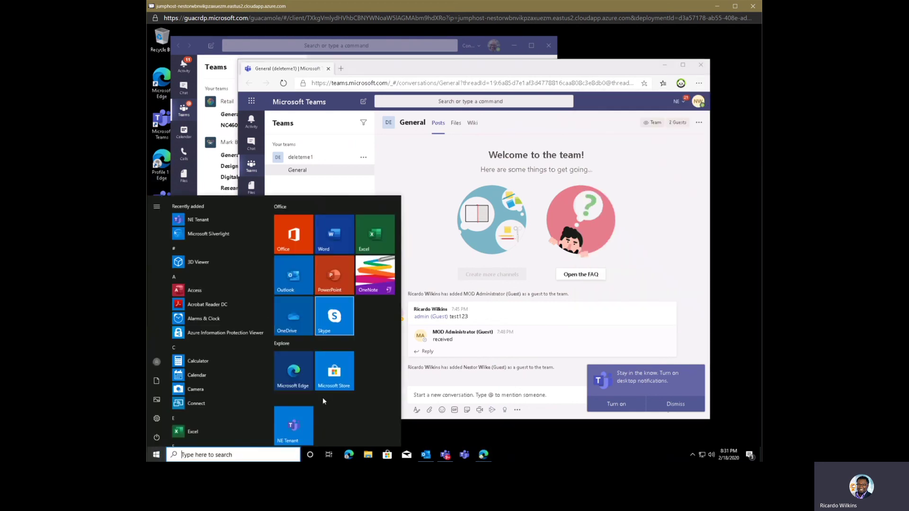
left_click_drag(303, 422, 333, 319)
left_click(334, 318)
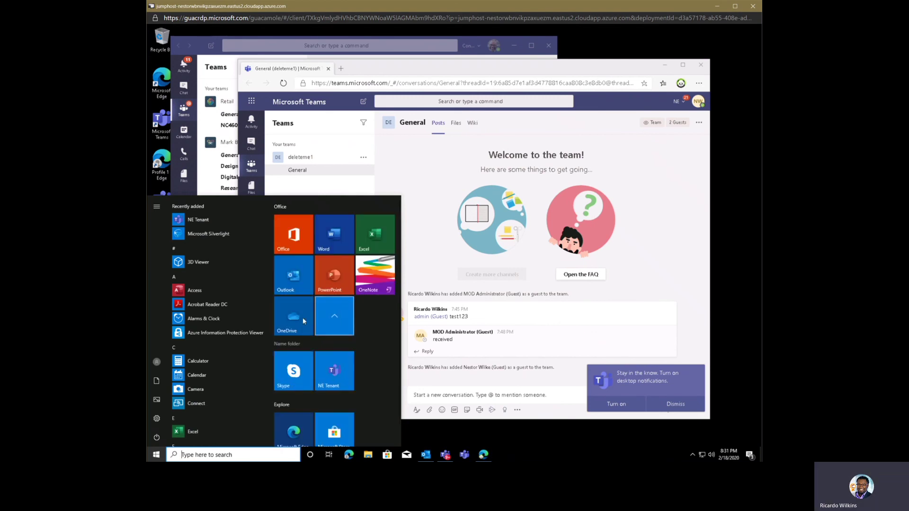
left_click(351, 305)
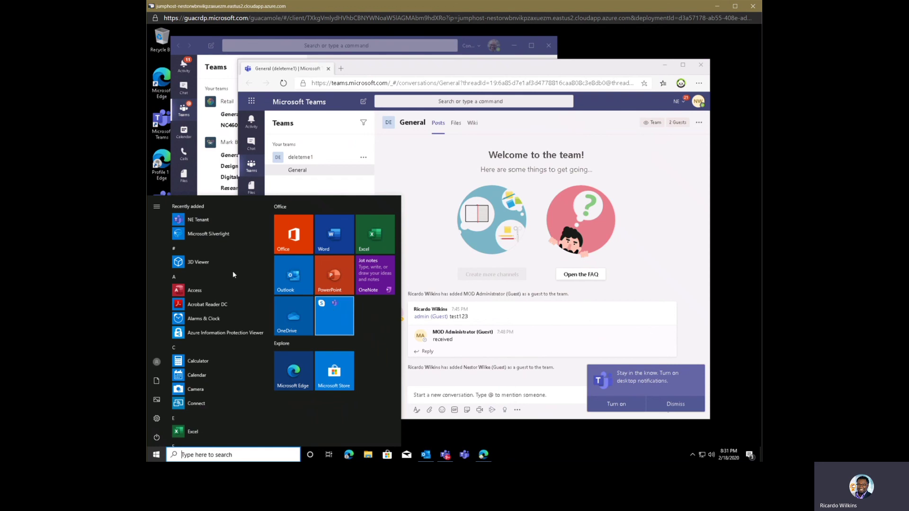
right_click(201, 220)
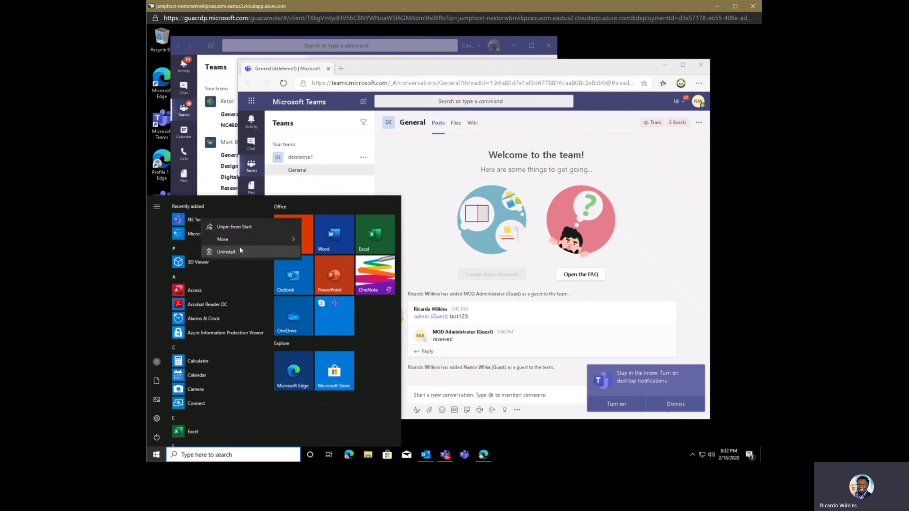
- Check that NE Tenant appears on the edge://apps management page, then close that tab
left_click(696, 84)
left_click(697, 85)
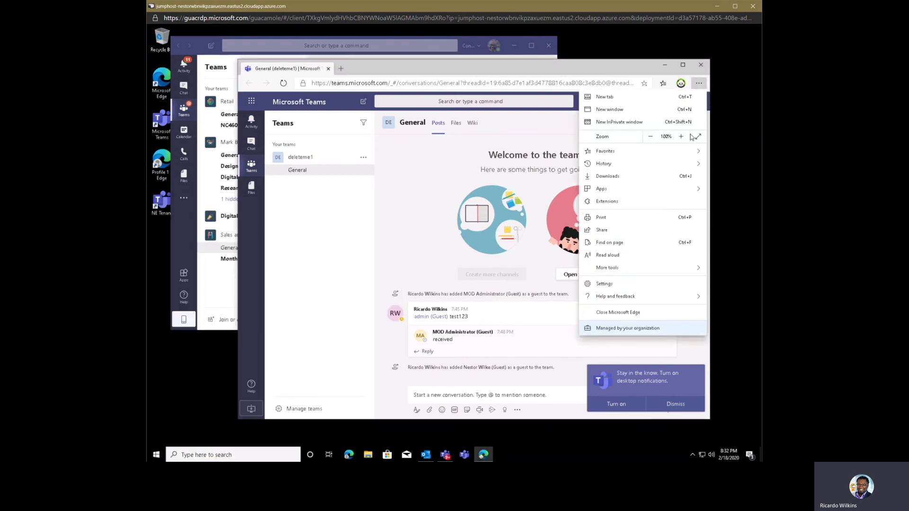
mouse_move(623, 194)
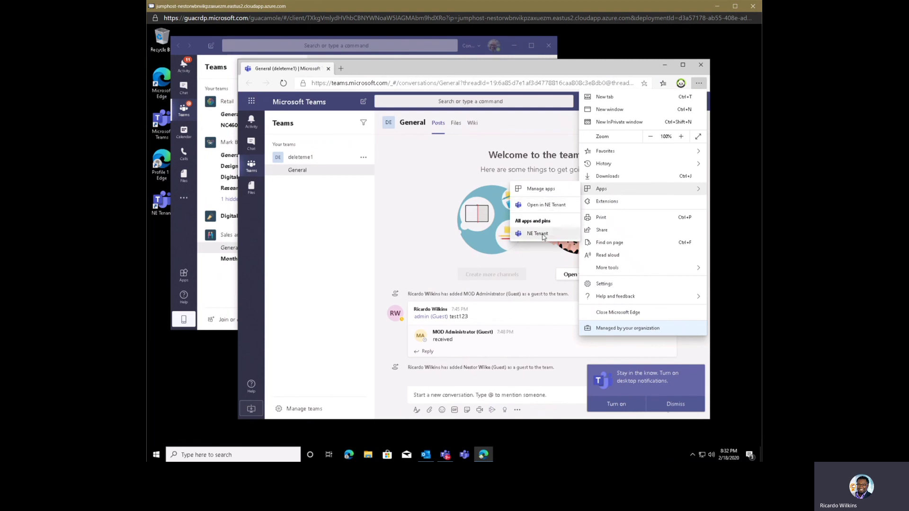
left_click(555, 190)
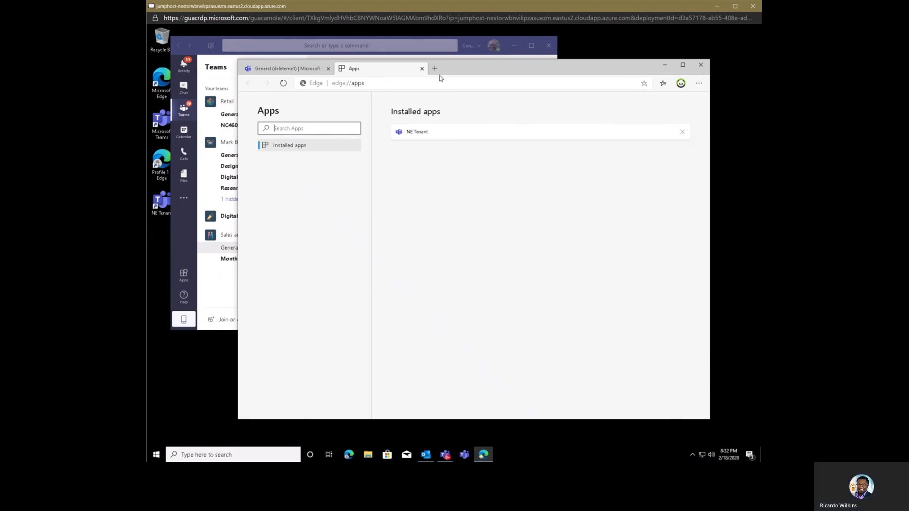
key("ctrl+w")
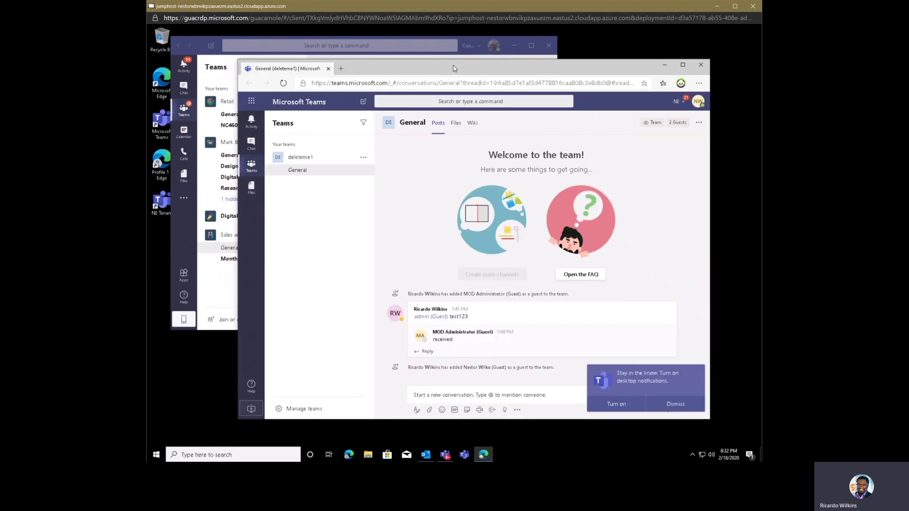
- Bring up Edge's Apps menu again, listing NE Tenant among installed apps
left_click(195, 54)
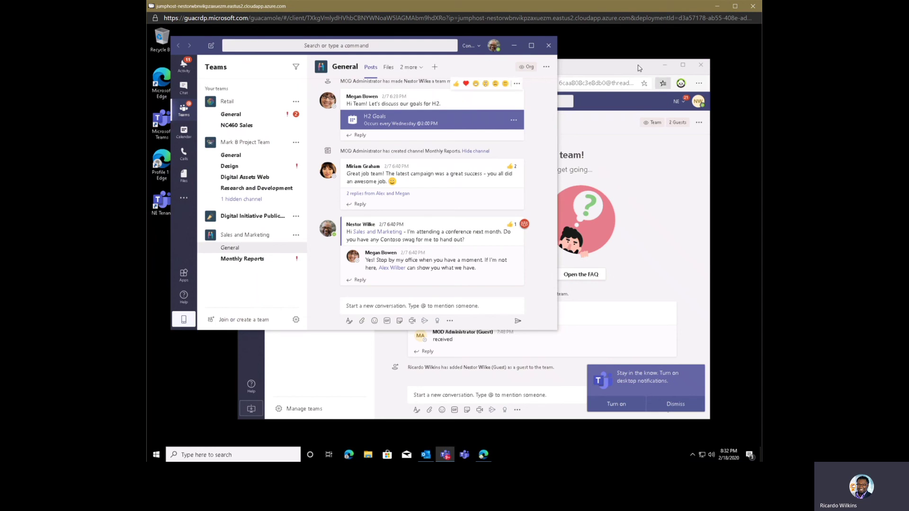
left_click(697, 83)
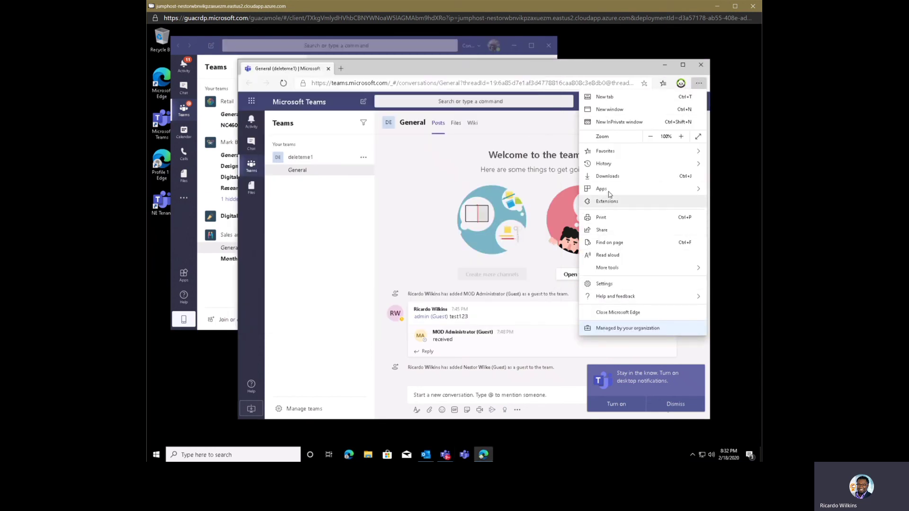
mouse_move(611, 194)
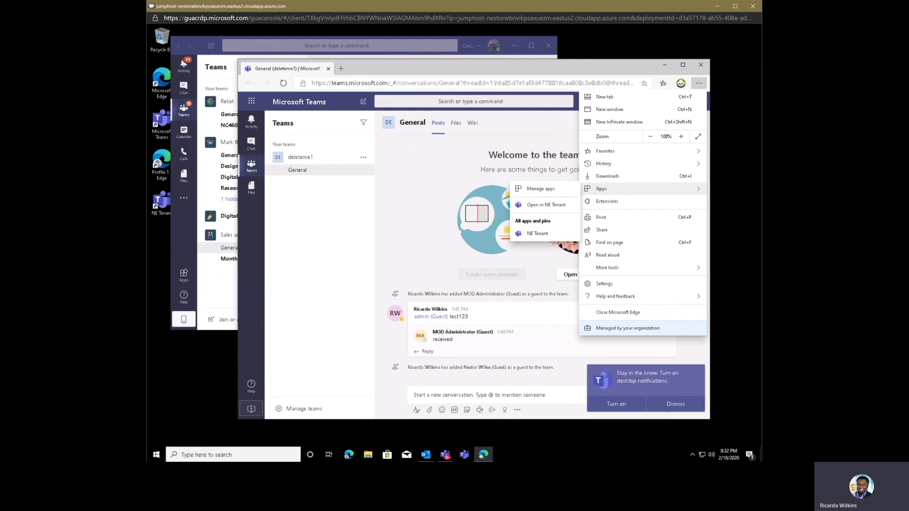